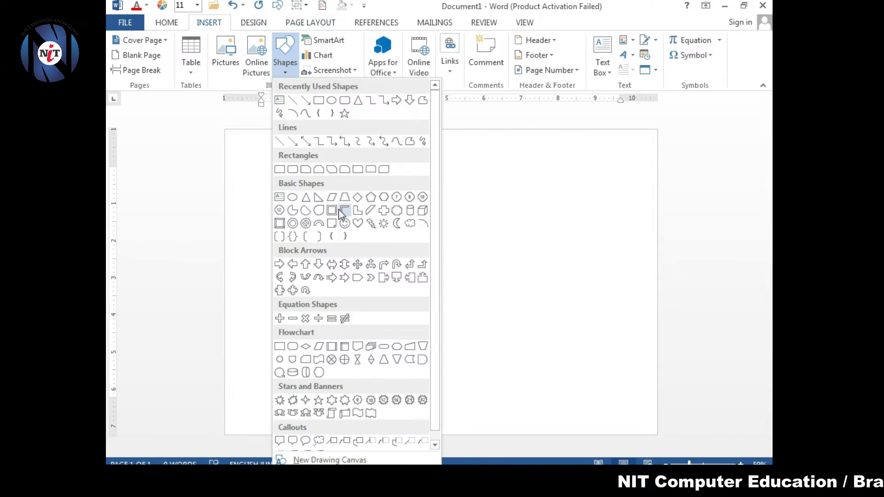
Draw a Frame shape across the whole page and make its border thinner.
{"action": "left_click", "coordinate": [332, 211]}
{"action": "left_click_drag", "start_coordinate": [226, 132], "coordinate": [657, 434]}
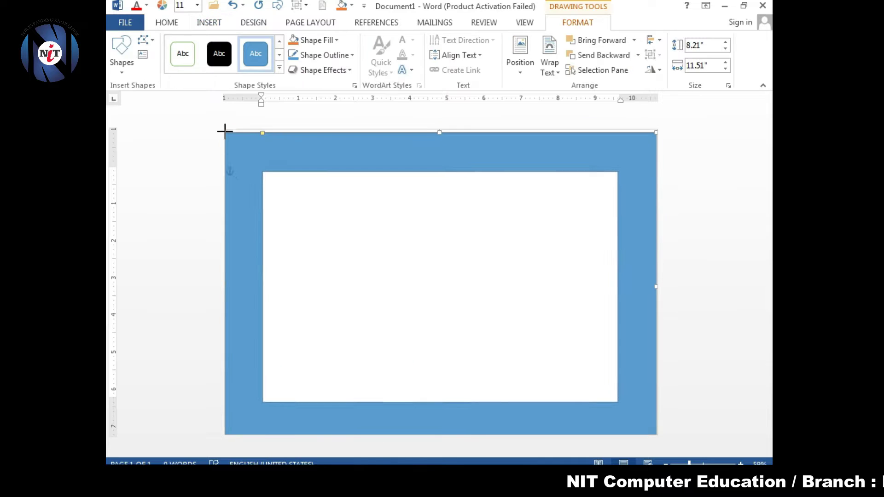
{"action": "left_click_drag", "start_coordinate": [262, 133], "coordinate": [245, 131]}
Use Edit Points to slant the blue header band's lower edge upward to the right.
{"action": "right_click", "coordinate": [363, 145]}
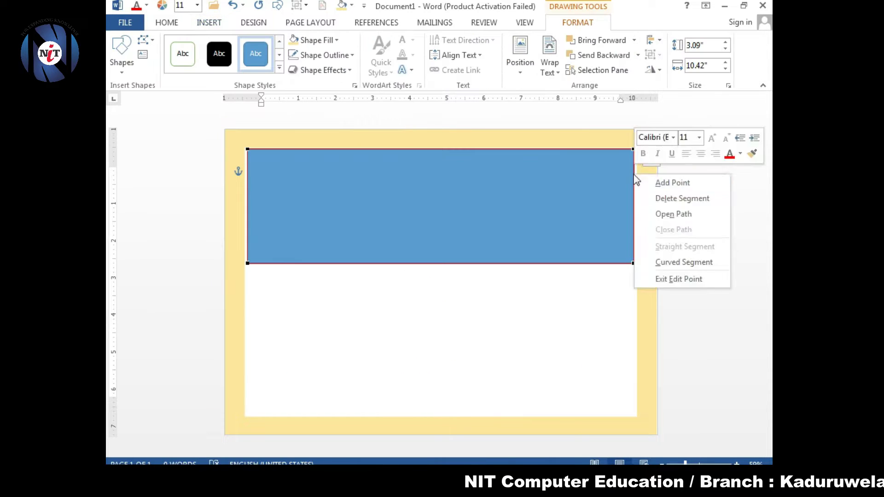
{"action": "left_click_drag", "start_coordinate": [633, 263], "coordinate": [633, 207]}
{"action": "right_click", "coordinate": [634, 206]}
{"action": "key", "text": "Escape"}
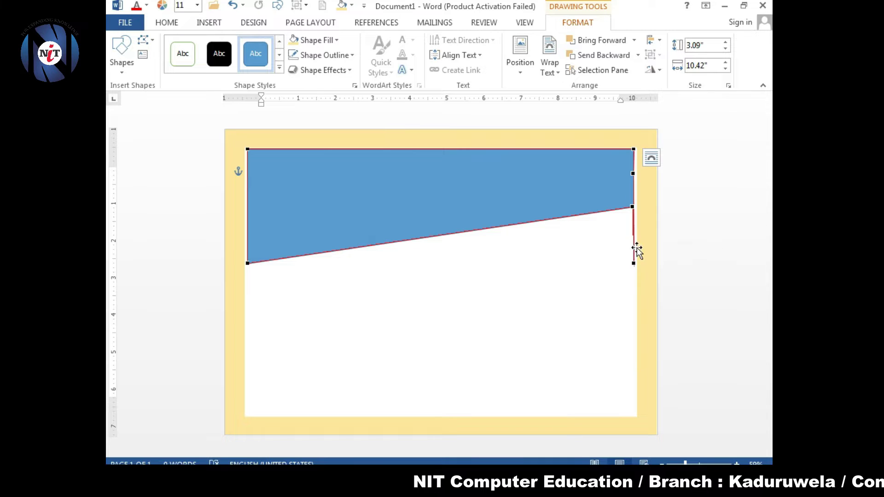
{"action": "left_click_drag", "start_coordinate": [435, 193], "coordinate": [482, 186]}
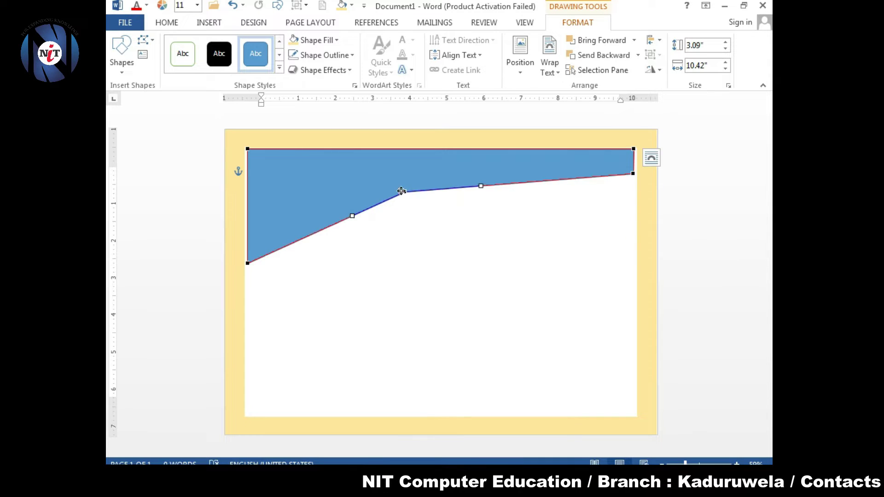
{"action": "left_click_drag", "start_coordinate": [402, 192], "coordinate": [409, 203]}
{"action": "left_click_drag", "start_coordinate": [249, 224], "coordinate": [248, 234]}
{"action": "left_click", "coordinate": [320, 178]}
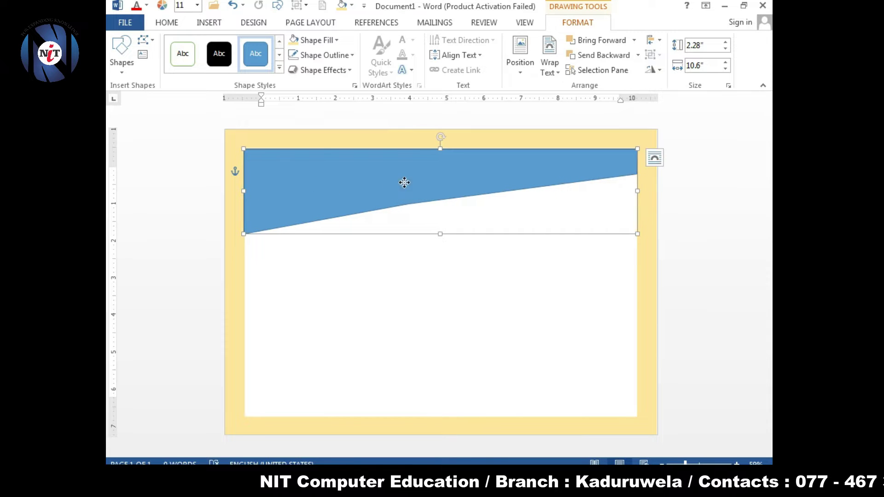
Apply a gradient fill to the header band.
{"action": "right_click", "coordinate": [482, 162]}
{"action": "left_click", "coordinate": [525, 134]}
{"action": "left_click", "coordinate": [391, 456]}
{"action": "left_click", "coordinate": [615, 208]}
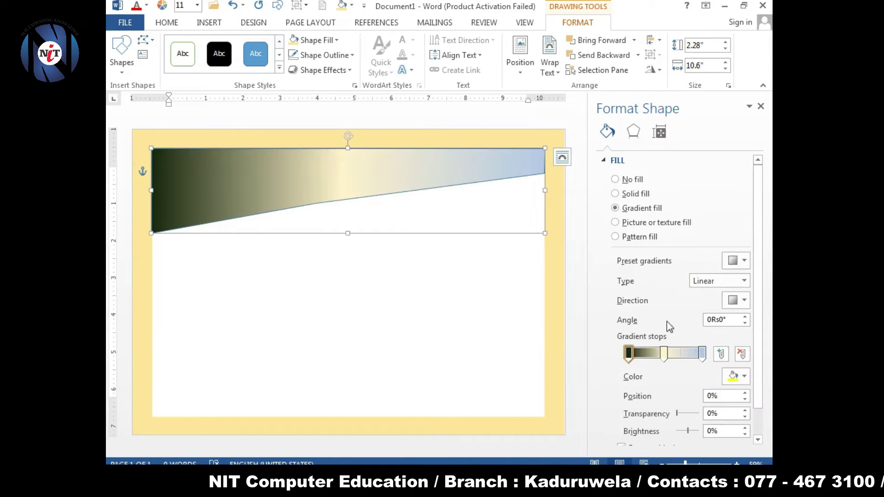
Recolour the band's gradient stops to deep blue, blue and light blue.
{"action": "left_click_drag", "start_coordinate": [668, 362], "coordinate": [681, 363]}
{"action": "left_click", "coordinate": [735, 377]}
{"action": "left_click", "coordinate": [675, 276]}
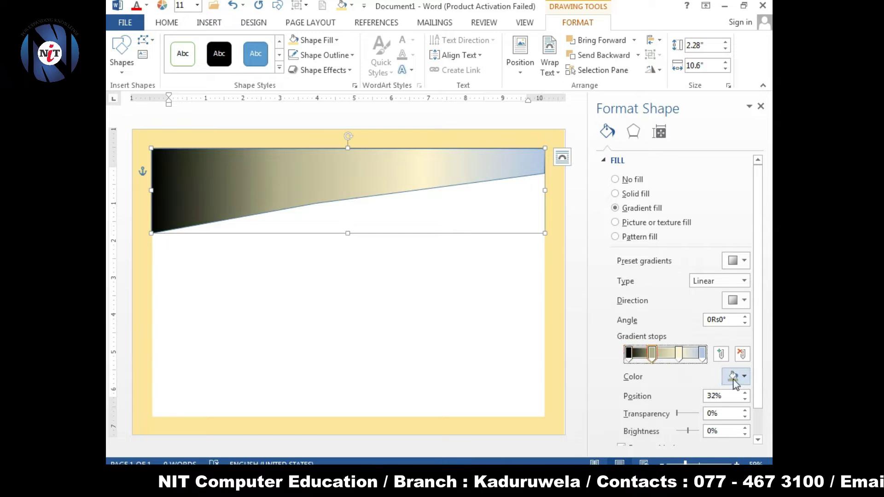
{"action": "left_click", "coordinate": [736, 376]}
{"action": "left_click", "coordinate": [680, 360]}
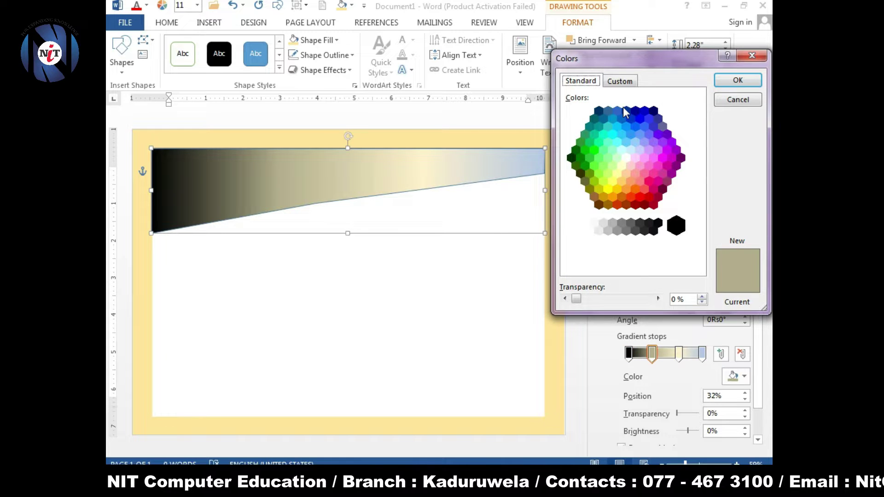
{"action": "double_click", "coordinate": [646, 115]}
{"action": "left_click", "coordinate": [680, 354]}
{"action": "left_click", "coordinate": [736, 376]}
{"action": "left_click", "coordinate": [718, 286]}
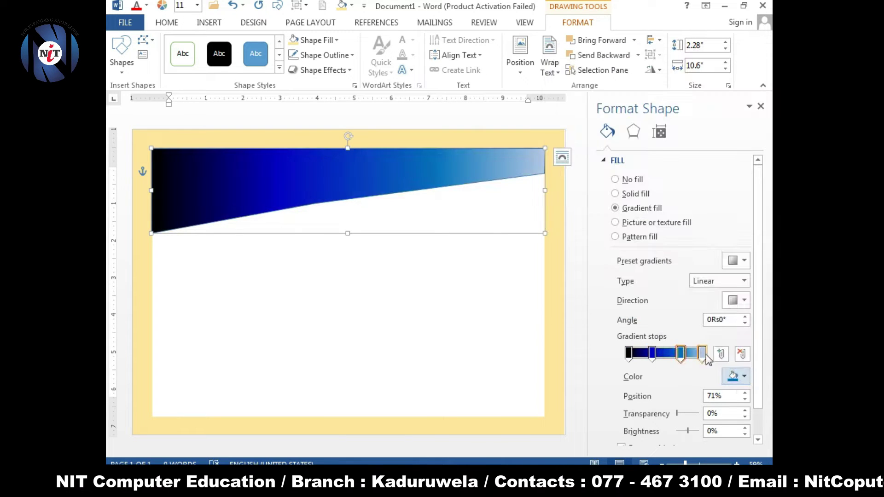
{"action": "left_click", "coordinate": [702, 353]}
{"action": "left_click", "coordinate": [736, 376]}
{"action": "left_click_drag", "start_coordinate": [681, 353], "coordinate": [676, 353]}
Make the 35% stop dark purple, then place a copy of the band lower down.
{"action": "left_click", "coordinate": [653, 353]}
{"action": "left_click", "coordinate": [736, 377]}
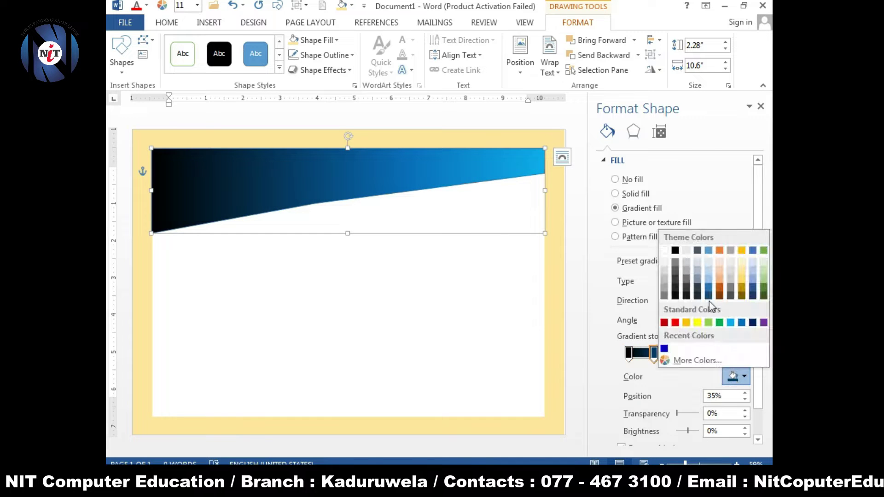
{"action": "left_click", "coordinate": [713, 307]}
{"action": "left_click", "coordinate": [745, 376]}
{"action": "left_click", "coordinate": [665, 337]}
{"action": "left_click", "coordinate": [744, 377]}
{"action": "left_click", "coordinate": [680, 360]}
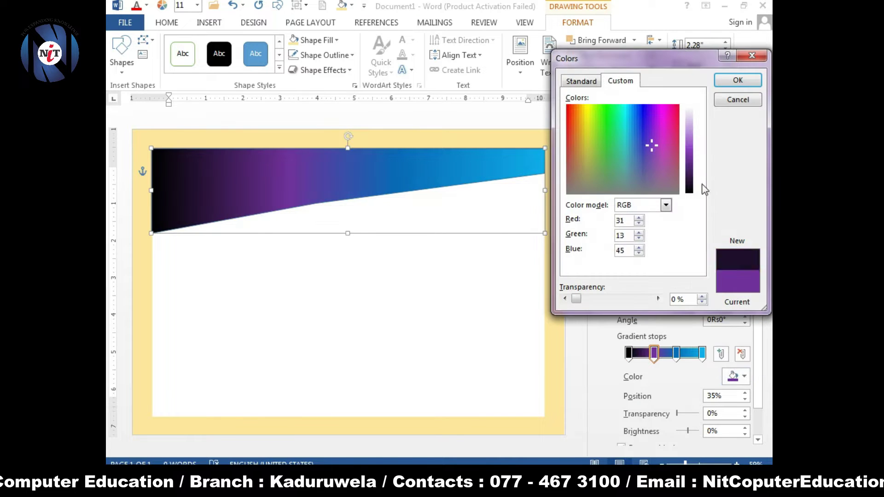
{"action": "left_click", "coordinate": [736, 81]}
{"action": "mouse_move", "coordinate": [653, 353]}
{"action": "left_mouse_down"}
{"action": "mouse_move", "coordinate": [645, 353]}
{"action": "mouse_move", "coordinate": [670, 353]}
{"action": "left_mouse_up"}
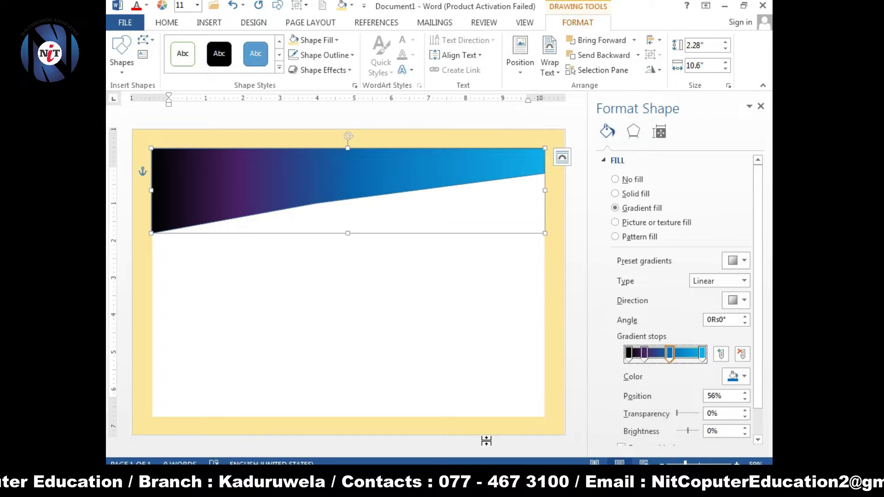
{"action": "left_click", "coordinate": [761, 106]}
{"action": "left_click_drag", "start_coordinate": [497, 191], "coordinate": [503, 268]}
Remove the copy's purple stop and set its middle stop to pale gold and its right stop to light blue.
{"action": "right_click", "coordinate": [504, 268]}
{"action": "left_click", "coordinate": [553, 279]}
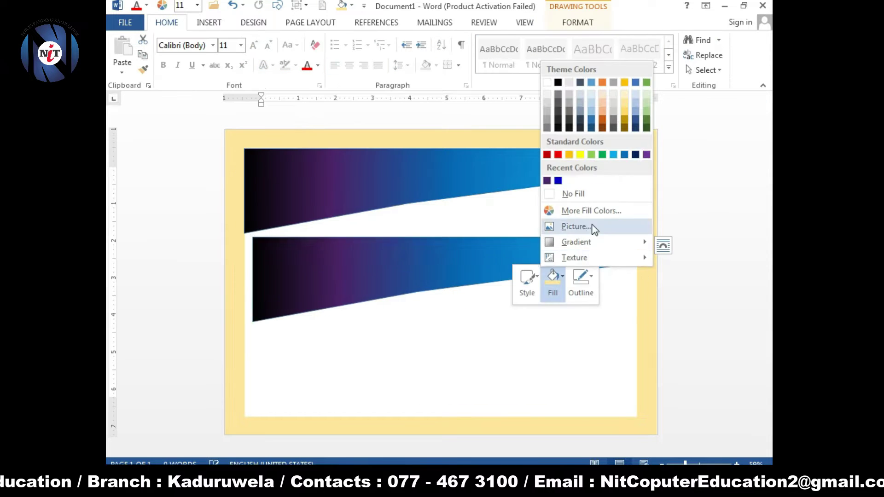
{"action": "left_click_drag", "start_coordinate": [671, 352], "coordinate": [695, 365]}
{"action": "left_click", "coordinate": [736, 377]}
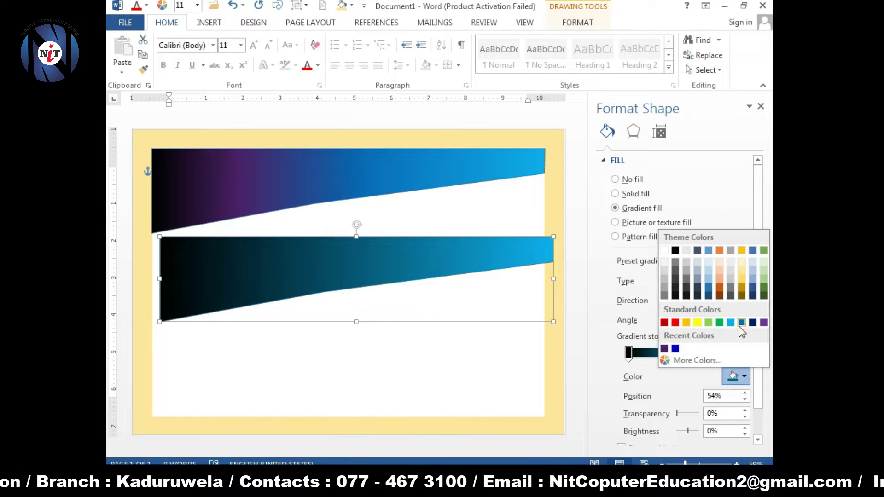
{"action": "left_click", "coordinate": [741, 270]}
{"action": "left_click", "coordinate": [710, 354]}
{"action": "left_click", "coordinate": [736, 377]}
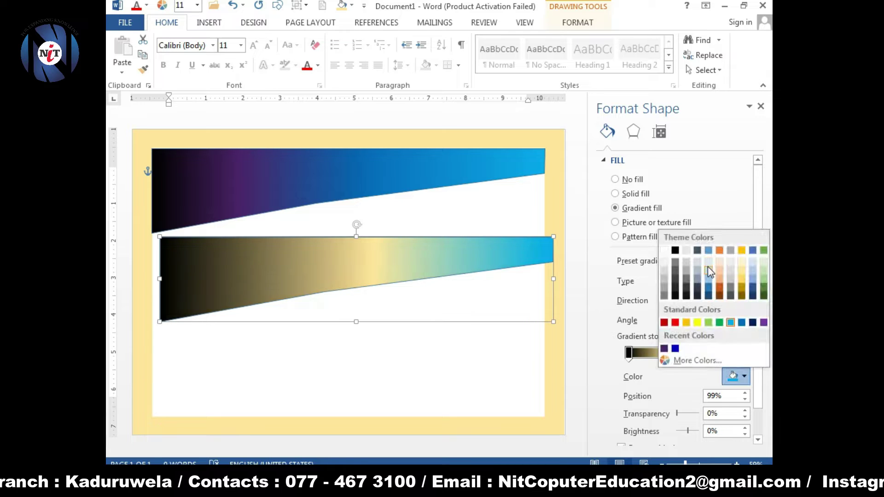
{"action": "left_click", "coordinate": [710, 271]}
Set the copy's leftmost gradient stop to a custom dark green.
{"action": "left_click", "coordinate": [628, 353]}
{"action": "left_click", "coordinate": [736, 376]}
{"action": "left_click", "coordinate": [698, 360]}
{"action": "left_click", "coordinate": [574, 165]}
{"action": "left_click", "coordinate": [737, 79]}
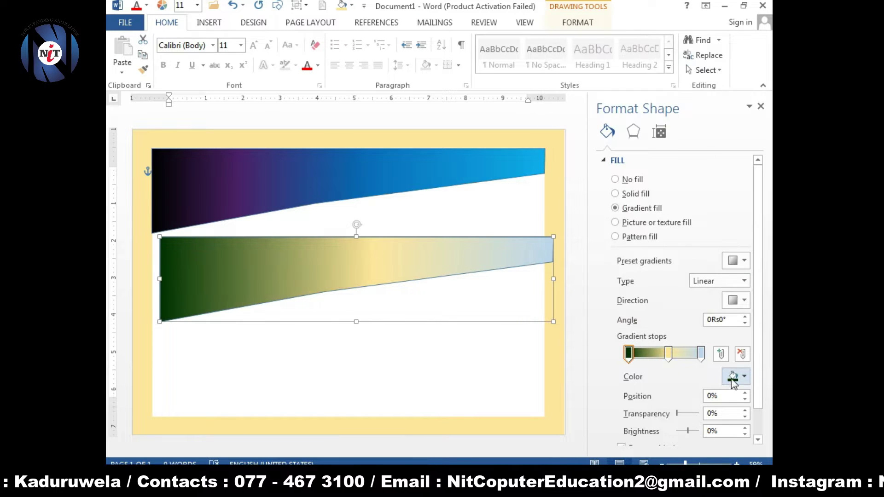
{"action": "left_click", "coordinate": [733, 380]}
{"action": "left_click", "coordinate": [697, 360]}
{"action": "left_click", "coordinate": [732, 81]}
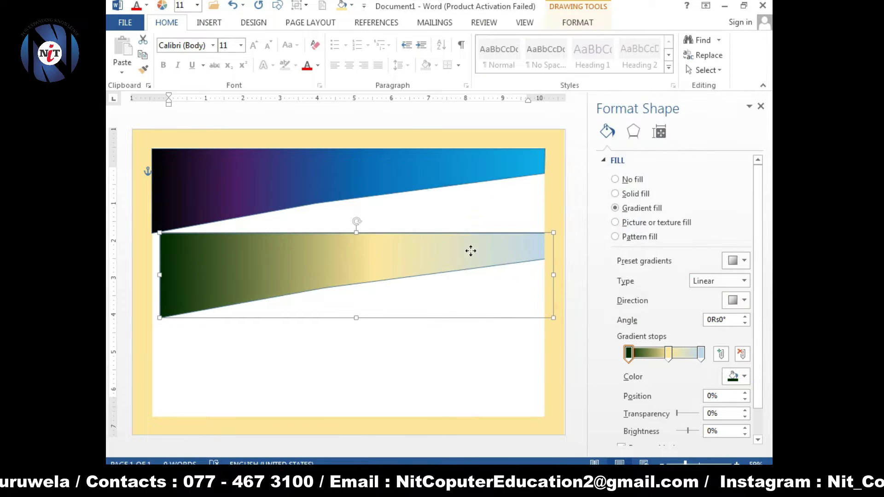
Move the lower band up and left, reshaping its edge to sit under the top band.
{"action": "left_click_drag", "start_coordinate": [469, 250], "coordinate": [449, 209]}
{"action": "right_click", "coordinate": [449, 210]}
{"action": "left_click", "coordinate": [504, 192]}
{"action": "left_click_drag", "start_coordinate": [499, 184], "coordinate": [500, 205]}
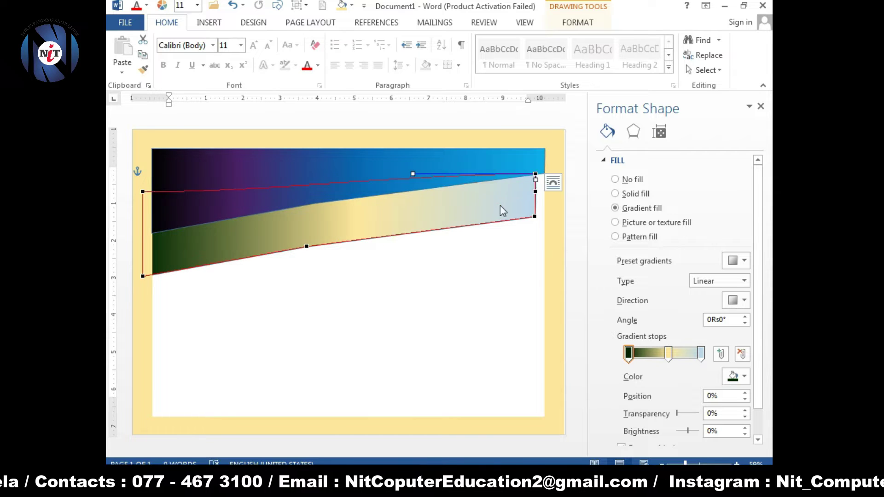
{"action": "left_click", "coordinate": [508, 192]}
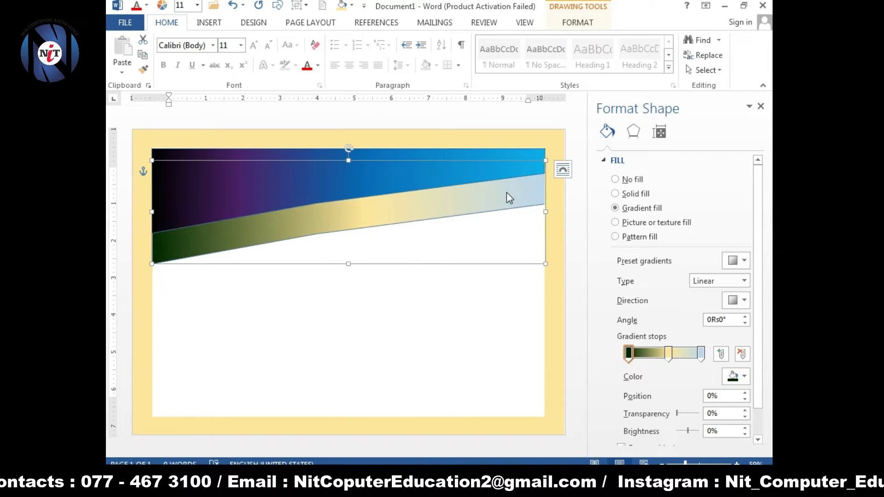
{"action": "right_click", "coordinate": [519, 187]}
{"action": "key", "text": "Escape"}
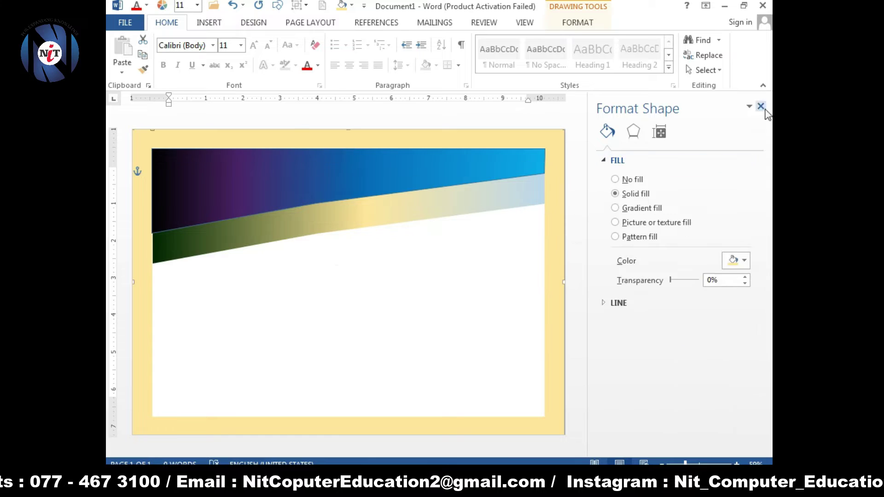
{"action": "left_click", "coordinate": [761, 106]}
Pull a point on the lower band's bottom edge upward with Edit Points.
{"action": "left_click", "coordinate": [375, 286]}
{"action": "left_click", "coordinate": [365, 218]}
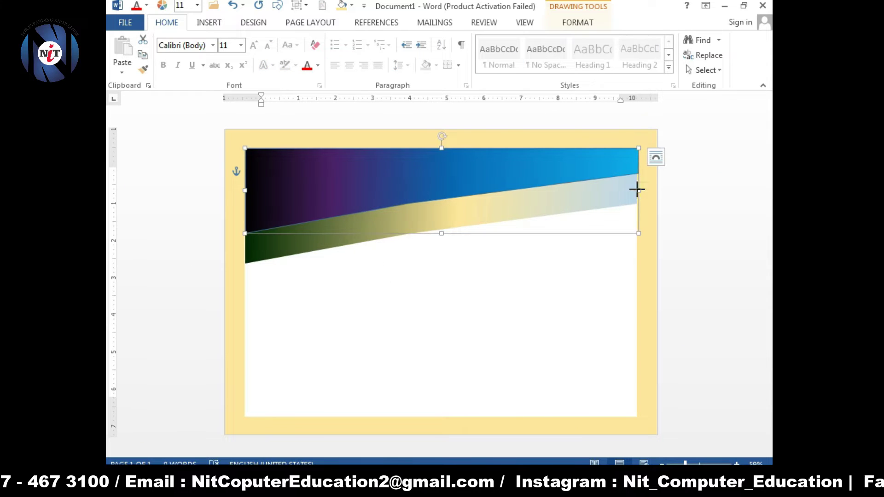
{"action": "left_click", "coordinate": [638, 188]}
{"action": "right_click", "coordinate": [620, 158]}
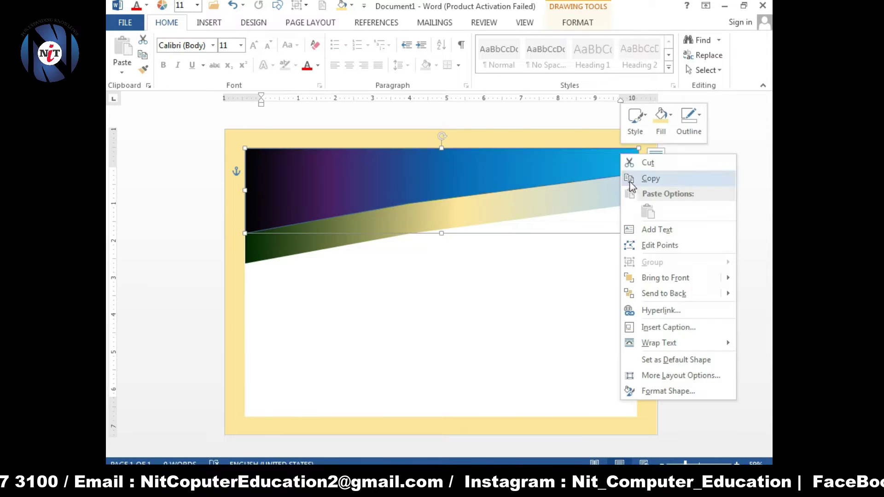
{"action": "left_click", "coordinate": [583, 223]}
{"action": "left_click", "coordinate": [583, 223]}
{"action": "right_click", "coordinate": [567, 192]}
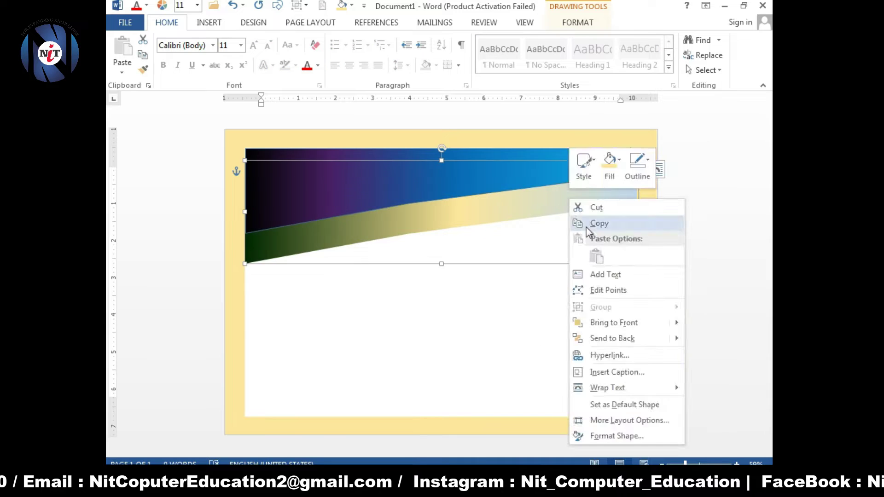
{"action": "left_click", "coordinate": [594, 288]}
{"action": "mouse_move", "coordinate": [570, 214]}
{"action": "left_mouse_down"}
{"action": "mouse_move", "coordinate": [561, 200]}
{"action": "mouse_move", "coordinate": [582, 211]}
{"action": "mouse_move", "coordinate": [638, 187]}
{"action": "left_mouse_up"}
{"action": "right_click", "coordinate": [582, 211]}
{"action": "key", "text": "Escape"}
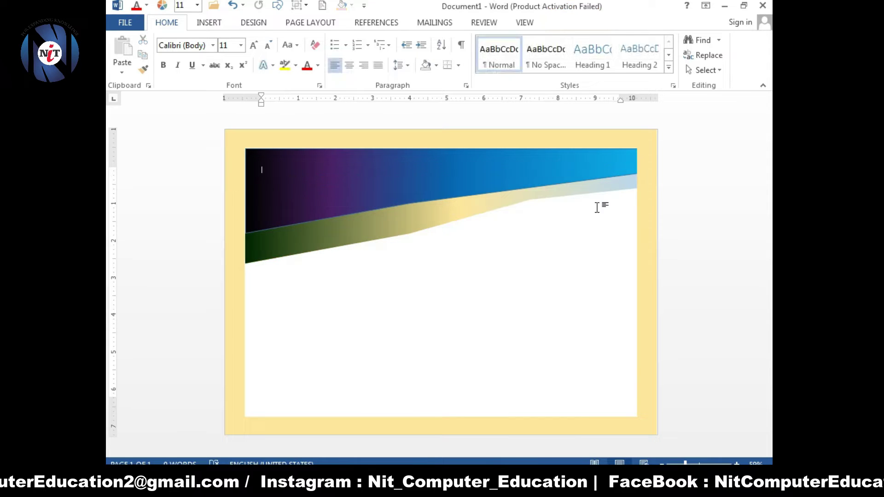
{"action": "left_click", "coordinate": [487, 235]}
Draw a text box over the header band and make its Certificate text white.
{"action": "left_click", "coordinate": [208, 22]}
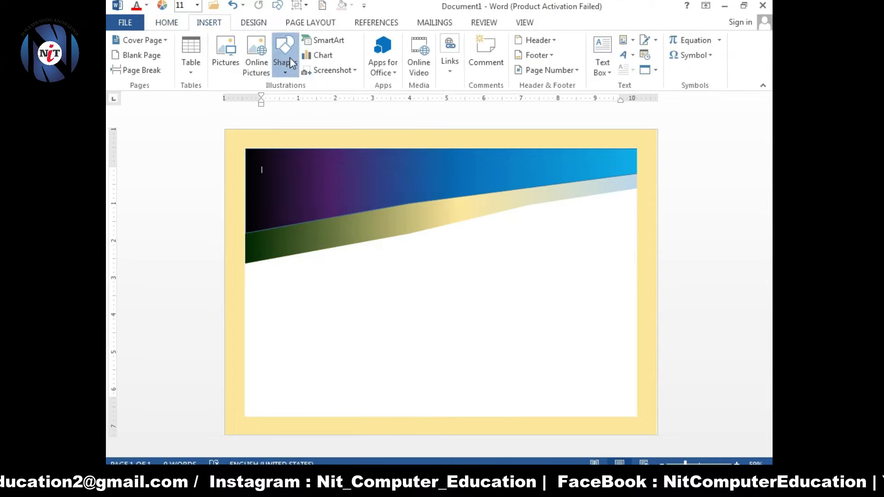
{"action": "left_click_drag", "start_coordinate": [416, 197], "coordinate": [447, 214]}
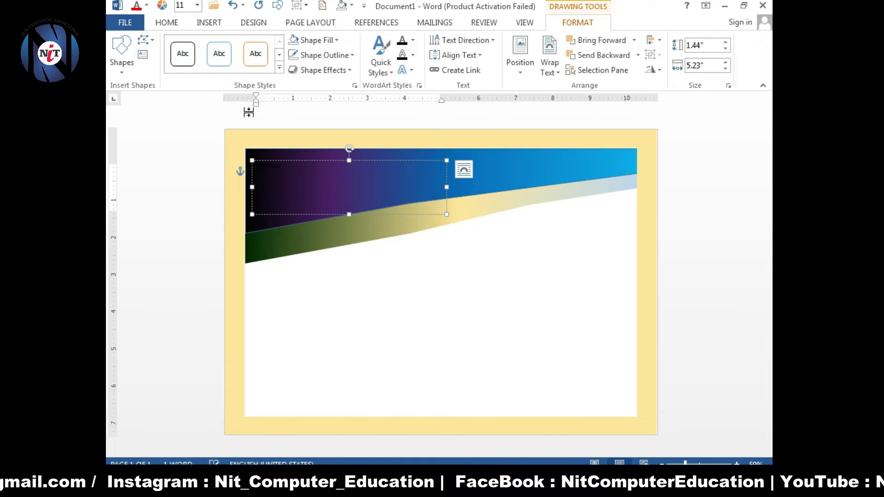
{"action": "left_click", "coordinate": [413, 40]}
{"action": "type", "text": "Certificate of achievement"}
{"action": "left_click", "coordinate": [402, 87]}
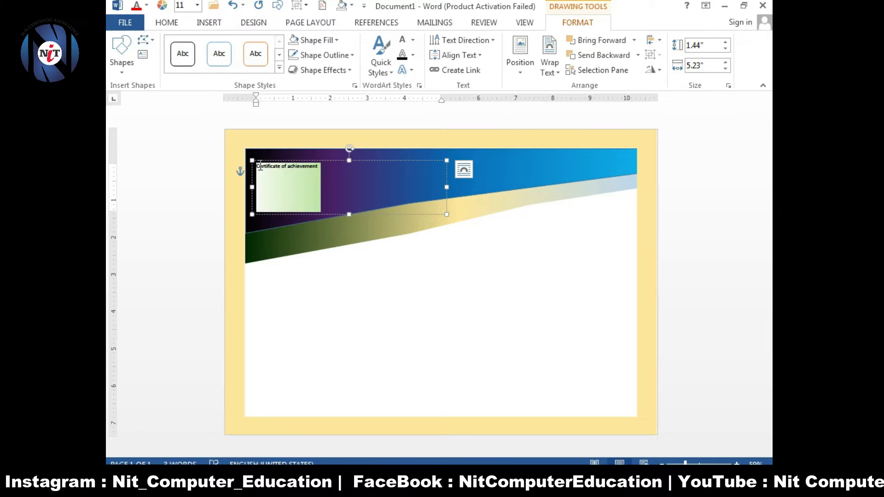
Set the title to bold CenturyExpd BT and break it before "of" onto two lines.
{"action": "left_click", "coordinate": [212, 45]}
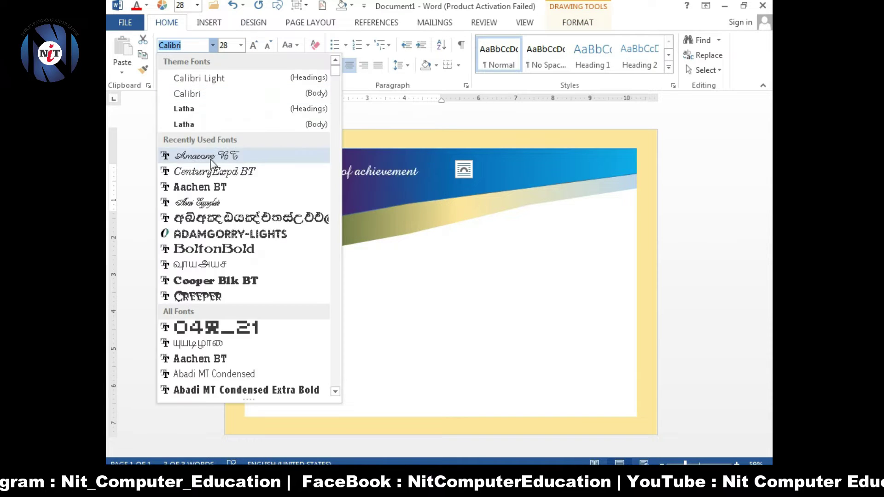
{"action": "left_click", "coordinate": [237, 163]}
{"action": "key", "text": "ctrl+b"}
{"action": "left_click", "coordinate": [348, 177]}
{"action": "key", "text": "Return"}
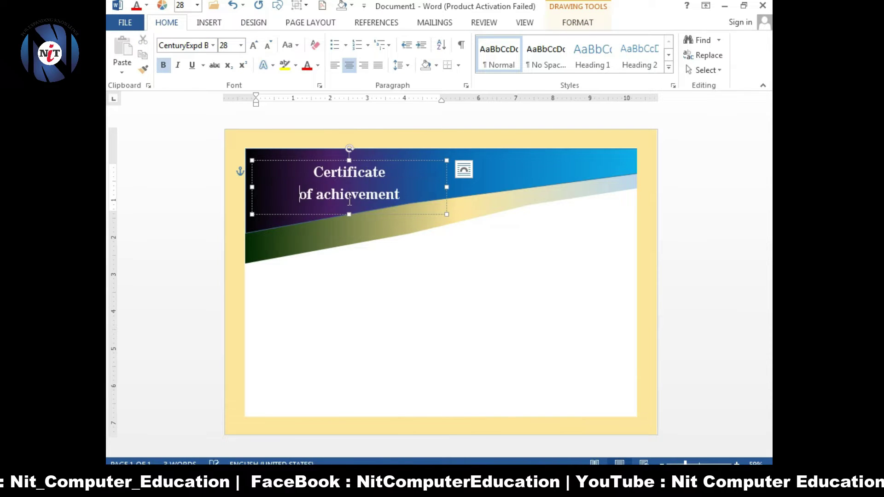
{"action": "left_click_drag", "start_coordinate": [370, 211], "coordinate": [367, 200]}
Capitalise "Achievement" and "Of", tighten the line spacing and narrow the title box.
{"action": "double_click", "coordinate": [346, 204]}
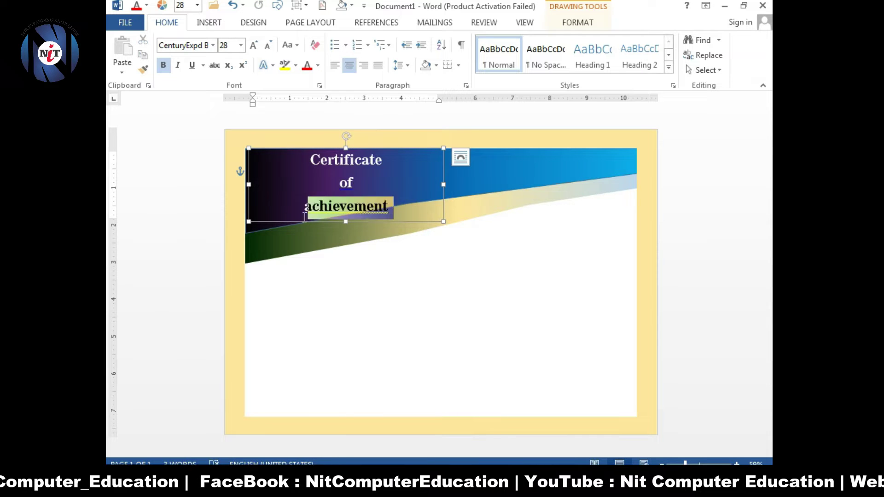
{"action": "type", "text": "Achievement"}
{"action": "left_click", "coordinate": [367, 185]}
{"action": "key", "text": "ctrl+a"}
{"action": "key", "text": "ctrl+1"}
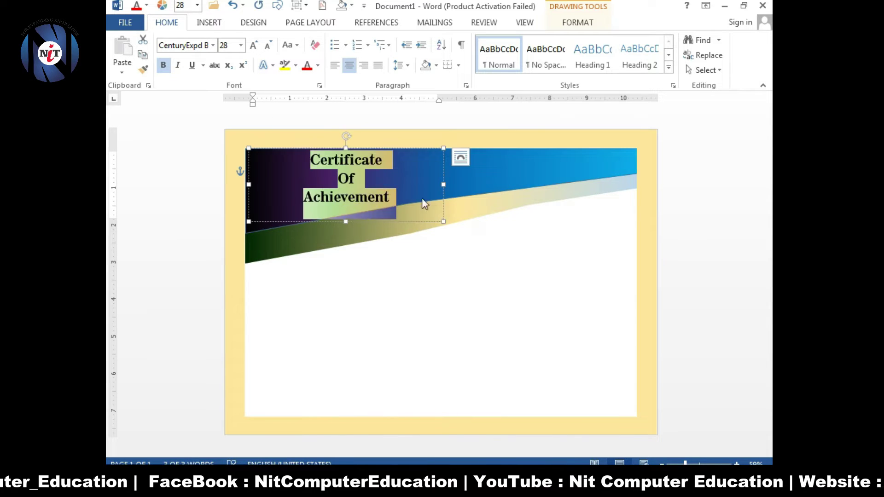
{"action": "left_click", "coordinate": [443, 180]}
{"action": "left_click_drag", "start_coordinate": [443, 180], "coordinate": [415, 180]}
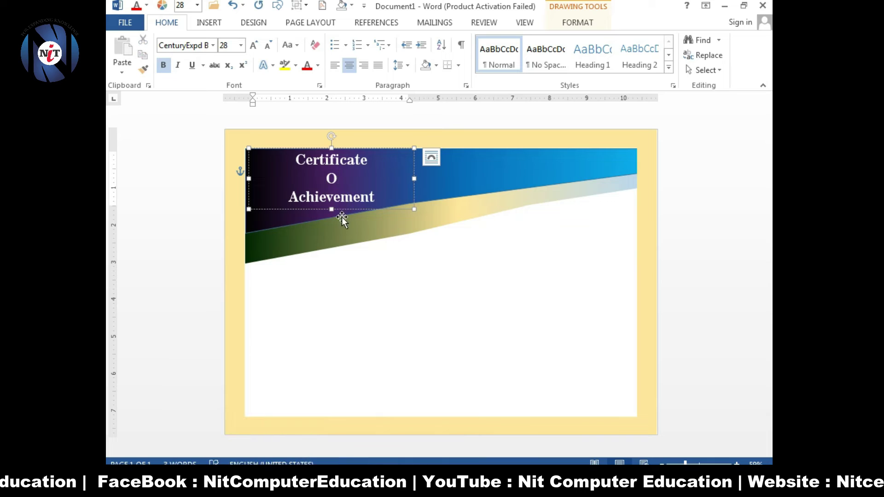
Set the title font size to 36.
{"action": "key", "text": "ctrl+a"}
{"action": "key", "text": "ctrl+shift+period"}
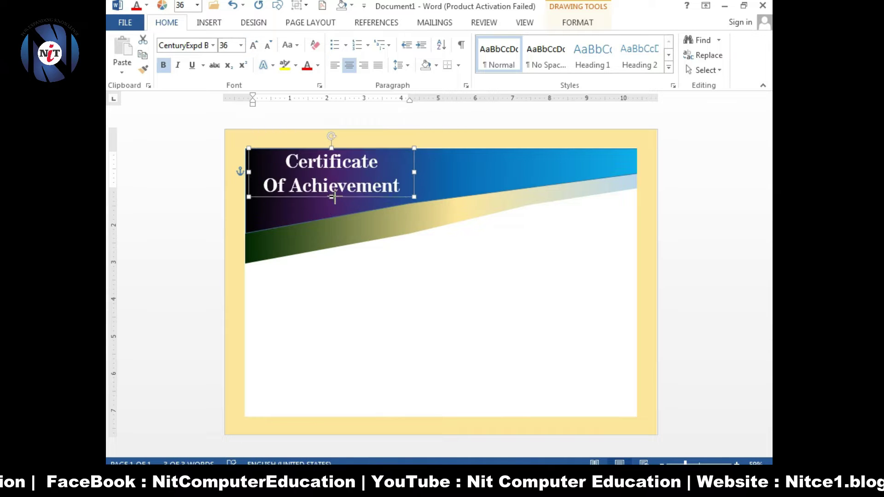
{"action": "key", "text": "ctrl+shift+period"}
{"action": "key", "text": "ctrl+shift+comma"}
{"action": "left_click", "coordinate": [290, 44]}
{"action": "left_click", "coordinate": [299, 107]}
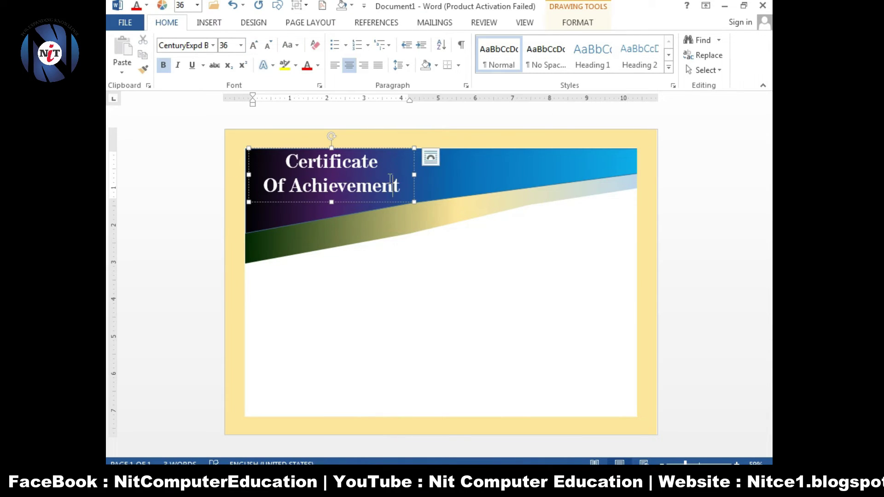
{"action": "right_click", "coordinate": [398, 152]}
Enlarge the organisation text to 18 and correct "polonaruwa" to "polonnaruwa".
{"action": "left_click", "coordinate": [615, 138]}
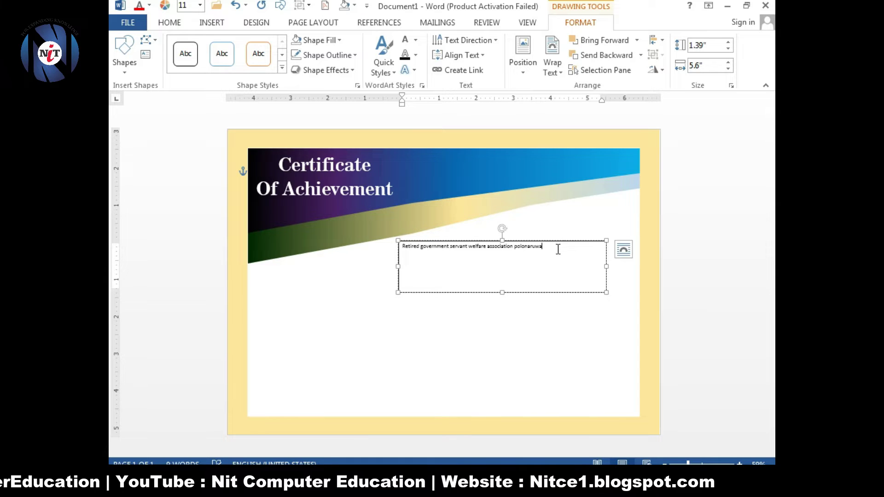
{"action": "left_click_drag", "start_coordinate": [558, 249], "coordinate": [401, 246]}
{"action": "left_click", "coordinate": [505, 223]}
{"action": "left_click", "coordinate": [505, 223]}
{"action": "left_click", "coordinate": [505, 222]}
{"action": "double_click", "coordinate": [426, 261]}
{"action": "type", "text": "polonnaruwa"}
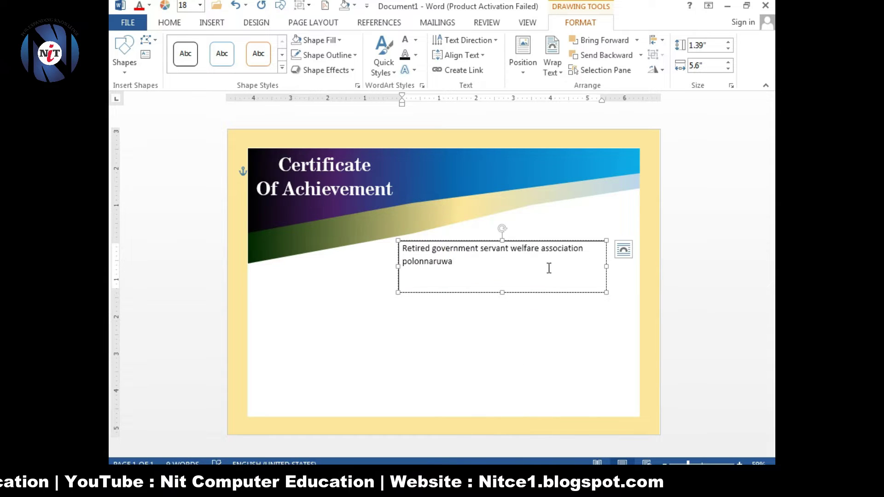
Format the organisation name as bold Aachen BT at size 20.
{"action": "left_click_drag", "start_coordinate": [549, 268], "coordinate": [402, 248]}
{"action": "left_click", "coordinate": [169, 22]}
{"action": "left_click", "coordinate": [257, 45]}
{"action": "left_click", "coordinate": [215, 45]}
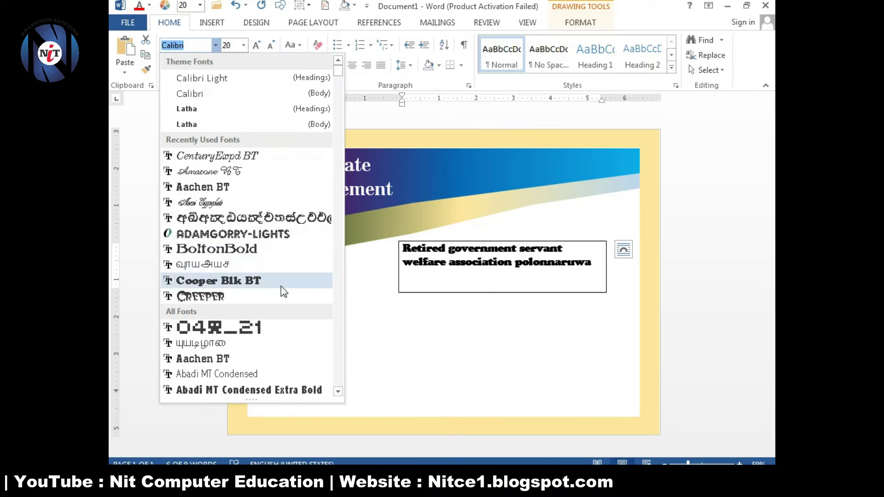
{"action": "scroll", "coordinate": [284, 291], "scroll_direction": "down", "scroll_amount": 5}
{"action": "left_click", "coordinate": [194, 119]}
{"action": "type", "text": "district"}
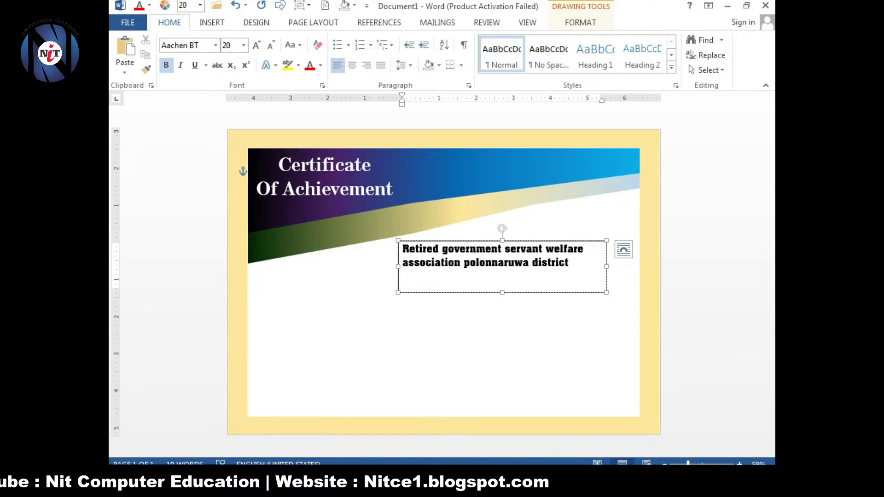
Capitalize Each Word of the name, add a hyphen before Polonnaruwa, and centre it.
{"action": "mouse_move", "coordinate": [571, 262]}
{"action": "left_mouse_down"}
{"action": "mouse_move", "coordinate": [402, 248]}
{"action": "mouse_move", "coordinate": [360, 262]}
{"action": "left_mouse_up"}
{"action": "left_click", "coordinate": [292, 45]}
{"action": "left_click", "coordinate": [322, 107]}
{"action": "left_click", "coordinate": [466, 263]}
{"action": "type", "text": "-  P"}
{"action": "right_click", "coordinate": [393, 273]}
{"action": "right_click", "coordinate": [509, 276]}
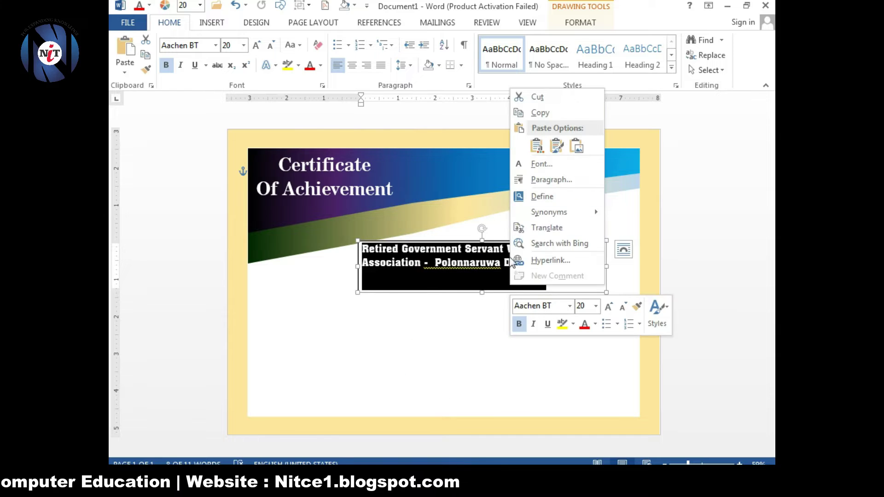
{"action": "left_click", "coordinate": [487, 262]}
{"action": "key", "text": "ctrl+a"}
{"action": "key", "text": "ctrl+e"}
Give the name box no fill and no outline, and shift it right and up.
{"action": "left_click", "coordinate": [455, 245]}
{"action": "left_click", "coordinate": [571, 23]}
{"action": "left_click", "coordinate": [320, 40]}
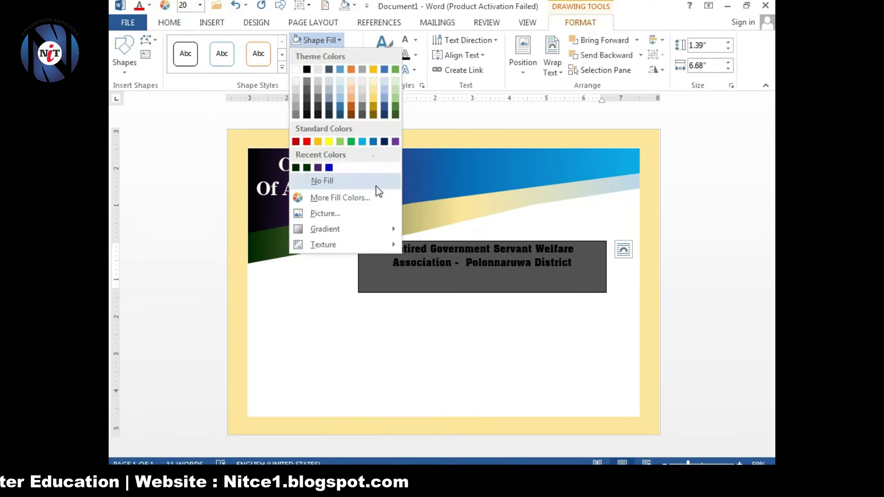
{"action": "left_click", "coordinate": [375, 190]}
{"action": "left_click_drag", "start_coordinate": [534, 240], "coordinate": [562, 232]}
{"action": "left_click", "coordinate": [590, 321]}
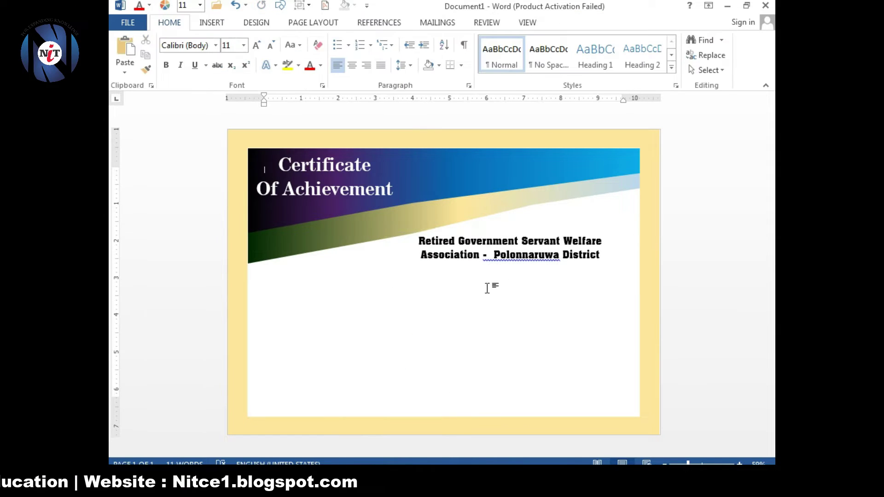
Change the title font to Americana BT and shrink the name box to fit its text.
{"action": "left_click_drag", "start_coordinate": [258, 161], "coordinate": [394, 194]}
{"action": "left_click", "coordinate": [215, 45]}
{"action": "type", "text": "Amer"}
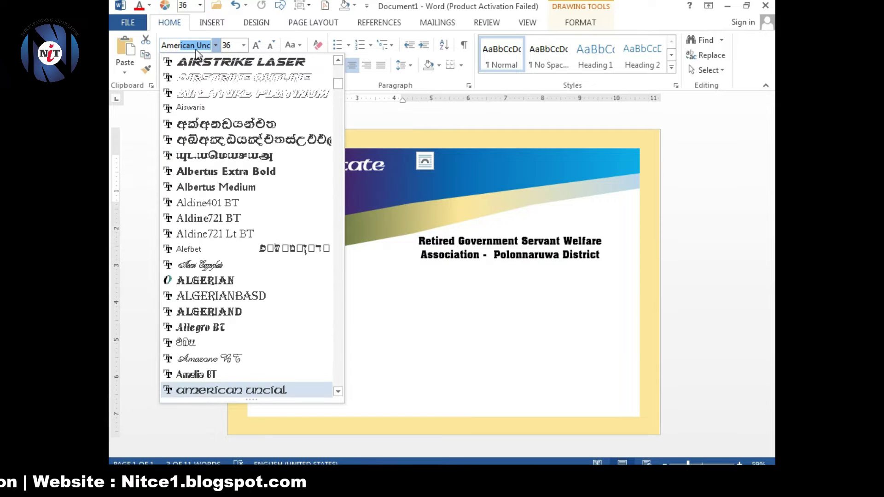
{"action": "type", "text": "icana"}
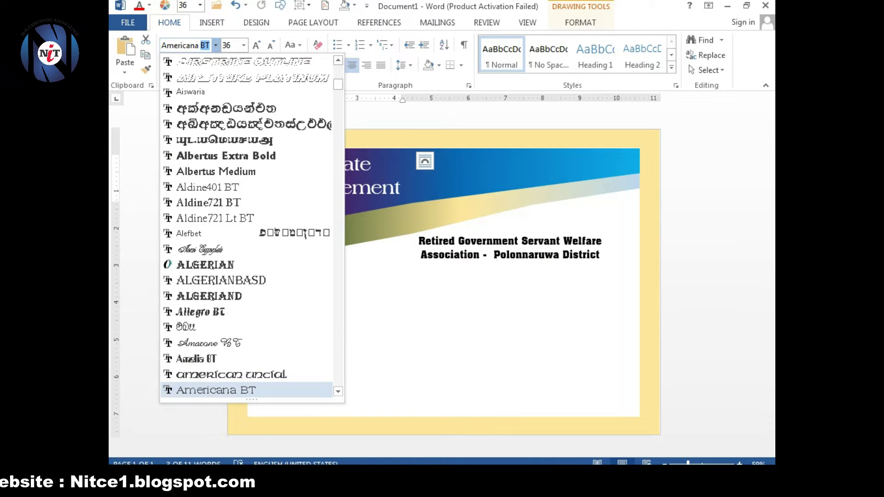
{"action": "key", "text": "Return"}
{"action": "left_click", "coordinate": [385, 227]}
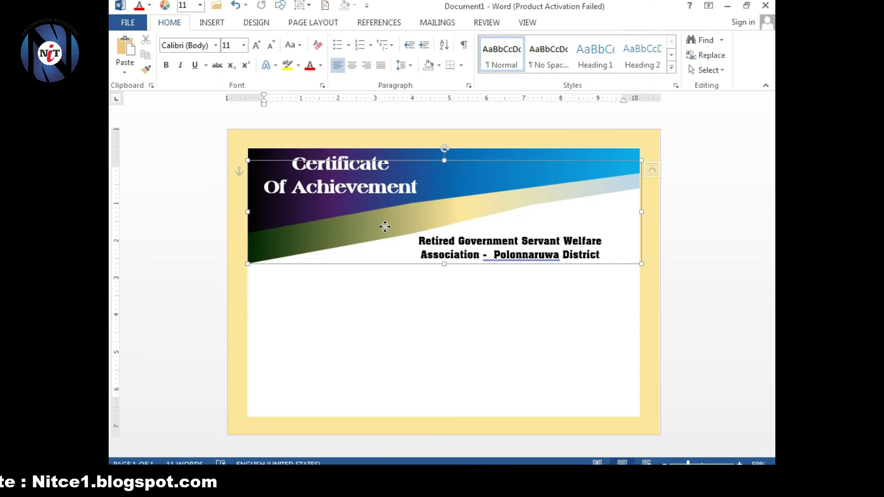
{"action": "left_click", "coordinate": [493, 255]}
{"action": "left_click_drag", "start_coordinate": [510, 286], "coordinate": [510, 264]}
Draw a text box below the organisation name and type the certification wording into it.
{"action": "left_click", "coordinate": [212, 23]}
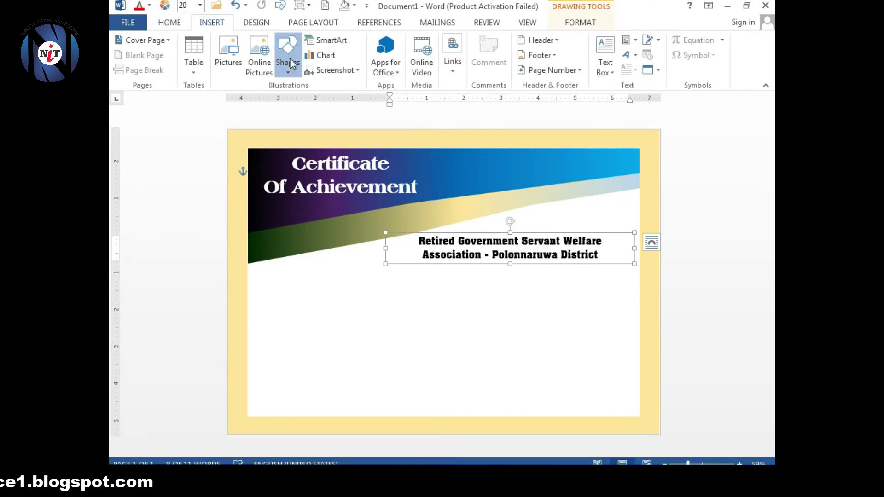
{"action": "left_click", "coordinate": [290, 63]}
{"action": "left_click", "coordinate": [282, 94]}
{"action": "mouse_move", "coordinate": [396, 273]}
{"action": "left_mouse_down"}
{"action": "mouse_move", "coordinate": [494, 347]}
{"action": "mouse_move", "coordinate": [634, 370]}
{"action": "left_mouse_up"}
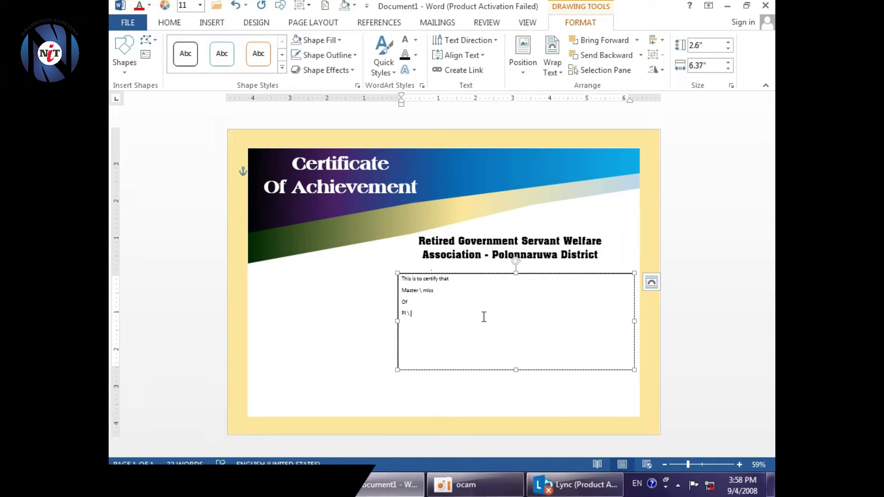
{"action": "type", "text": "_________________________________________vidyalaya"}
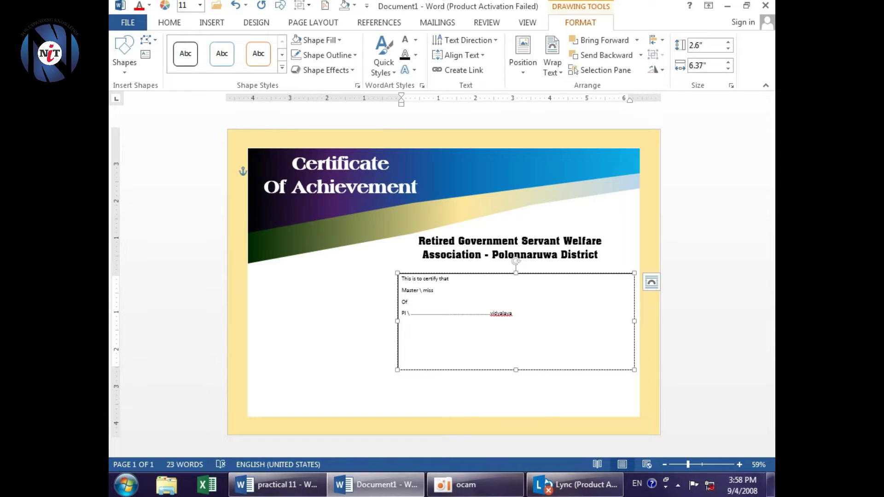
Ignore the spelling flag on 'vidyalaya', add the next line, and correct 'scholership' to 'scholarship'.
{"action": "right_click", "coordinate": [495, 316]}
{"action": "right_click", "coordinate": [492, 318]}
{"action": "left_click", "coordinate": [511, 393]}
{"action": "key", "text": "Return"}
{"action": "type", "text": "ha"}
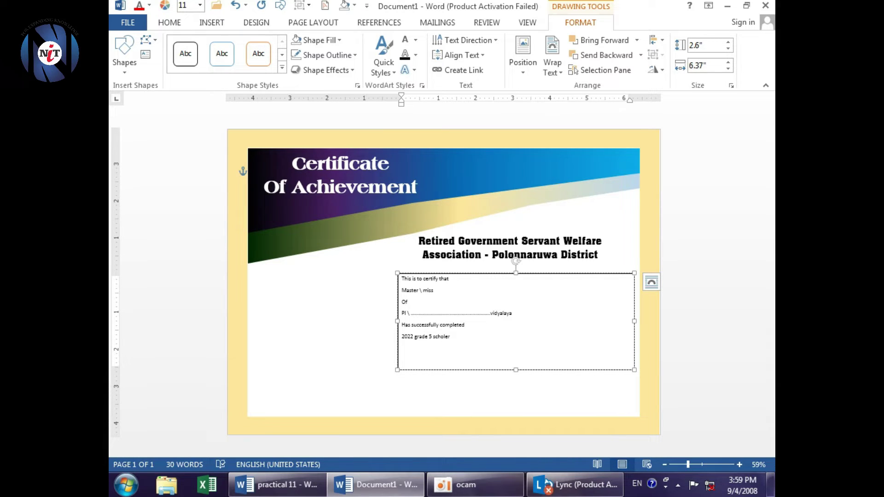
{"action": "right_click", "coordinate": [445, 337]}
{"action": "left_click", "coordinate": [495, 301]}
Make the certification text Capitalize Each Word, centre it, and correct 'Scholarshie' to 'Scholarship'.
{"action": "key", "text": "ctrl+a"}
{"action": "left_click", "coordinate": [169, 23]}
{"action": "left_click", "coordinate": [293, 45]}
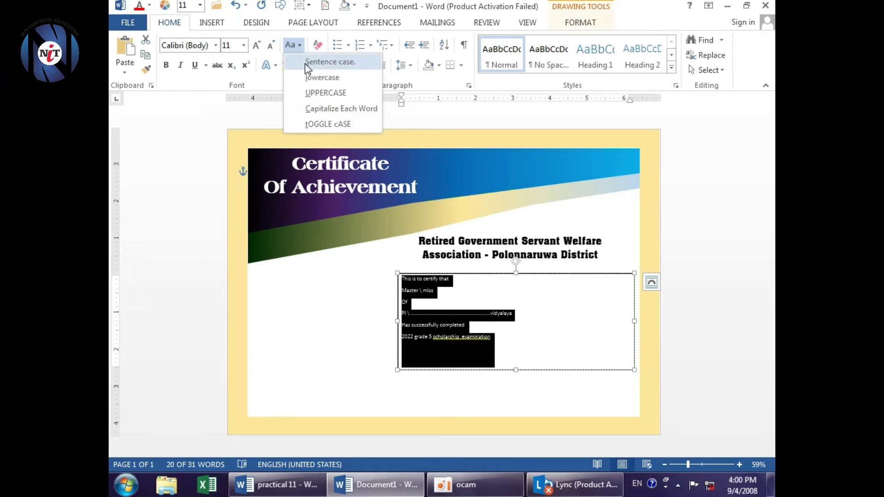
{"action": "left_click", "coordinate": [324, 109]}
{"action": "left_click", "coordinate": [352, 65]}
{"action": "left_click", "coordinate": [529, 337]}
{"action": "right_click", "coordinate": [530, 336]}
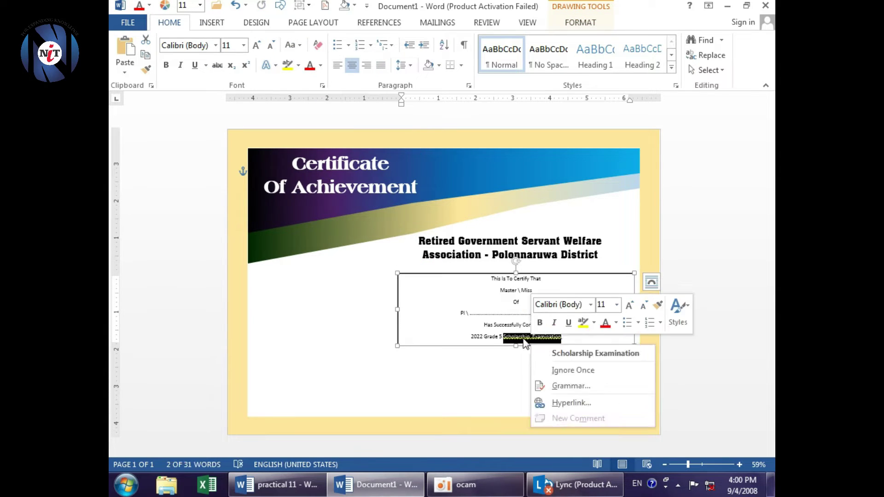
{"action": "left_click", "coordinate": [555, 352]}
Set 2.0 line spacing and size 18, add dots after 'Master \ Miss', and enlarge the box.
{"action": "key", "text": "ctrl+a"}
{"action": "left_click", "coordinate": [401, 65]}
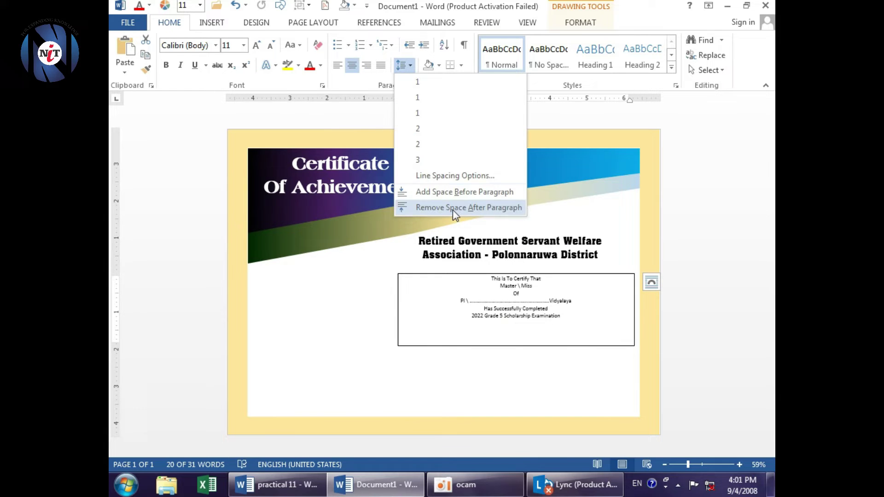
{"action": "left_click", "coordinate": [436, 113]}
{"action": "left_click", "coordinate": [401, 65]}
{"action": "left_click", "coordinate": [438, 129]}
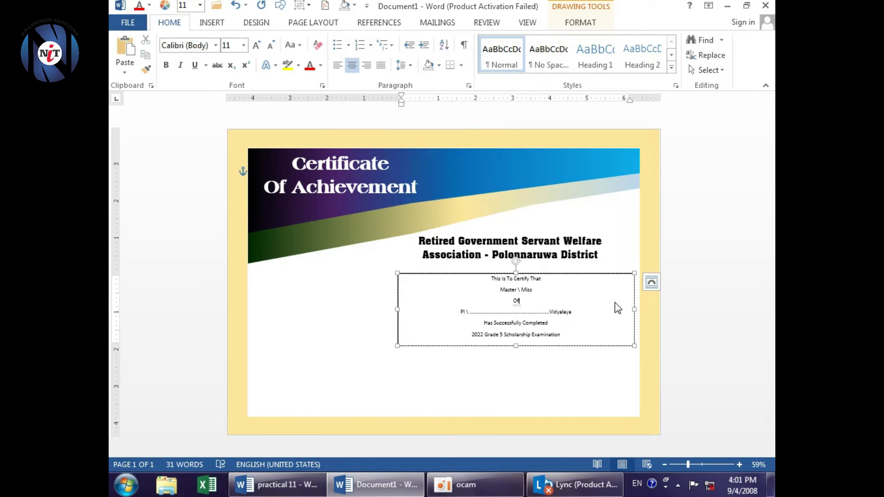
{"action": "key", "text": "ctrl+shift+period"}
{"action": "key", "text": "ctrl+shift+period"}
{"action": "key", "text": "ctrl+shift+period"}
{"action": "key", "text": "ctrl+shift+period"}
{"action": "left_click", "coordinate": [543, 297]}
{"action": "type", "text": "......................................................."}
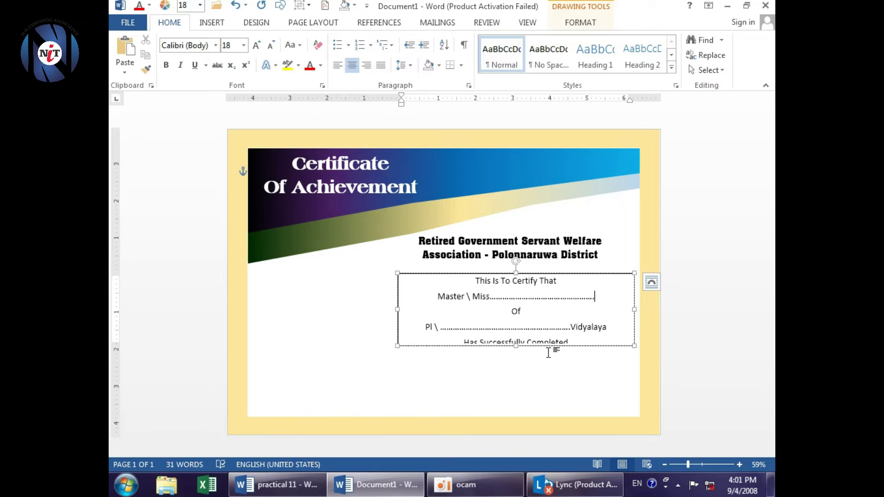
{"action": "left_click_drag", "start_coordinate": [515, 346], "coordinate": [516, 374]}
Set the certification text box's outline to No Outline.
{"action": "left_click", "coordinate": [580, 22]}
{"action": "left_click", "coordinate": [328, 55]}
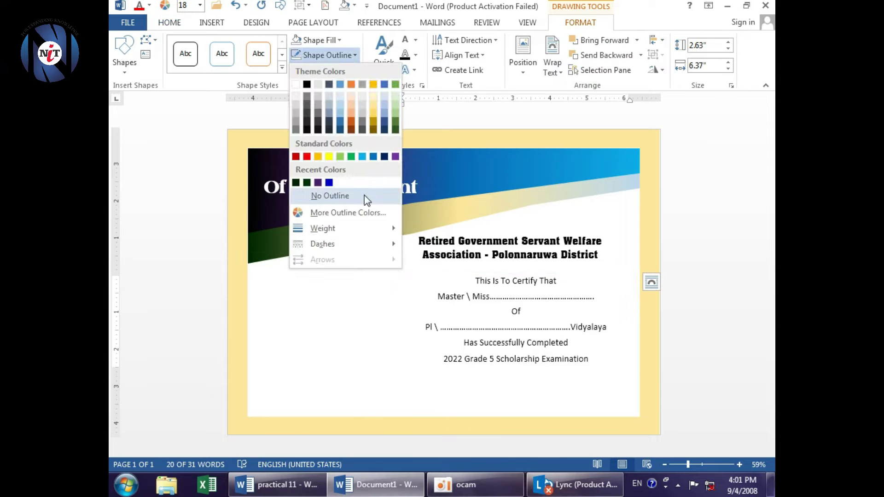
{"action": "left_click", "coordinate": [364, 196]}
{"action": "key", "text": "Up"}
{"action": "key", "text": "Left"}
{"action": "key", "text": "Left"}
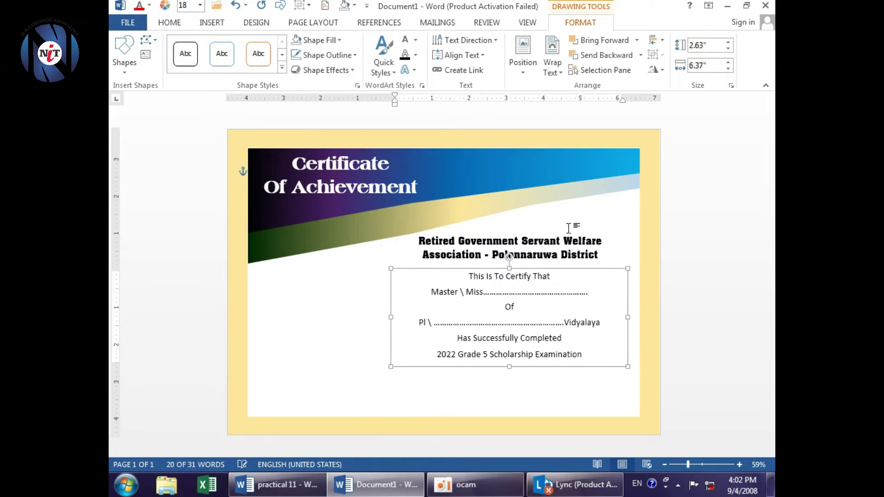
{"action": "left_click", "coordinate": [571, 227]}
{"action": "left_click", "coordinate": [212, 22]}
Draw a signature box below the wording with an enlarged, centred 'President' label.
{"action": "left_click_drag", "start_coordinate": [412, 369], "coordinate": [505, 405]}
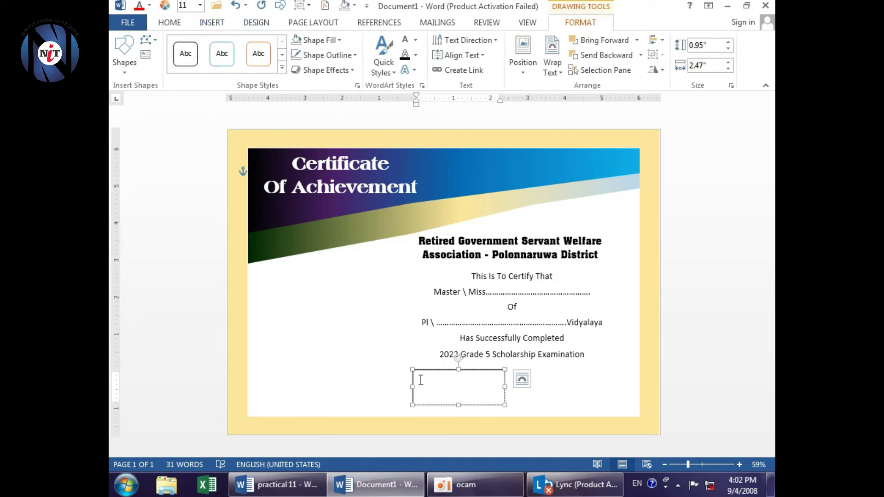
{"action": "left_click", "coordinate": [211, 22]}
{"action": "left_click_drag", "start_coordinate": [588, 379], "coordinate": [588, 379]}
{"action": "type", "text": "president"}
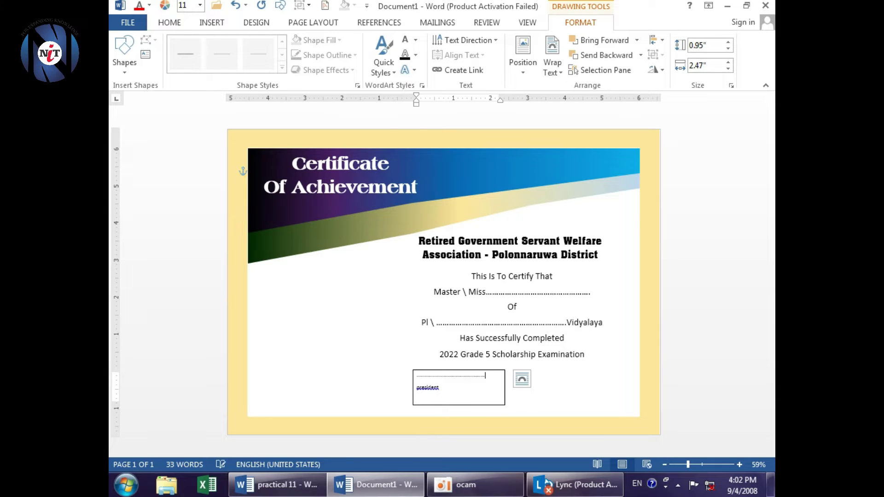
{"action": "right_click", "coordinate": [427, 388]}
{"action": "left_click", "coordinate": [479, 328]}
{"action": "left_click", "coordinate": [170, 22]}
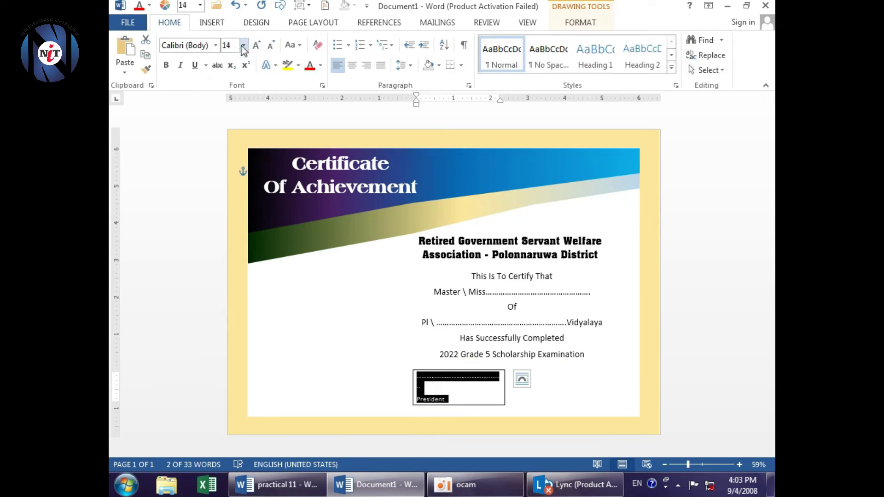
{"action": "key", "text": "ctrl+shift+period"}
{"action": "key", "text": "ctrl+shift+period"}
{"action": "key", "text": "ctrl+shift+period"}
{"action": "key", "text": "ctrl+shift+period"}
{"action": "key", "text": "ctrl+e"}
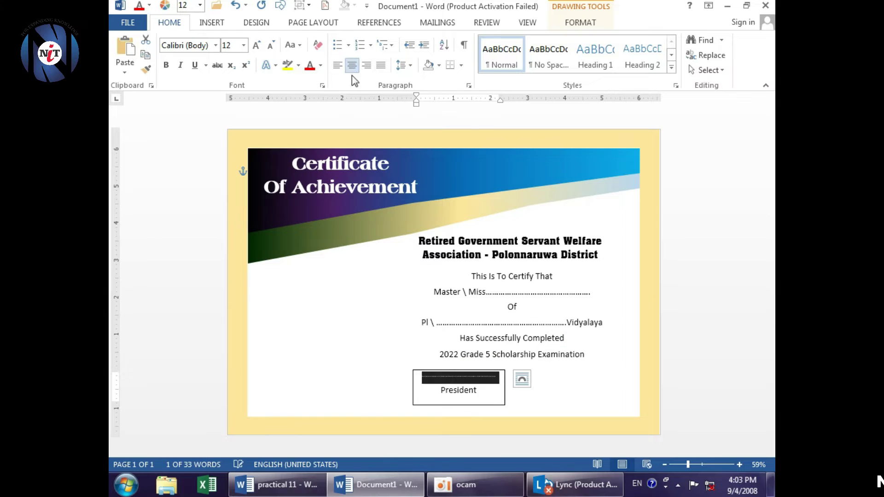
{"action": "key", "text": "Escape"}
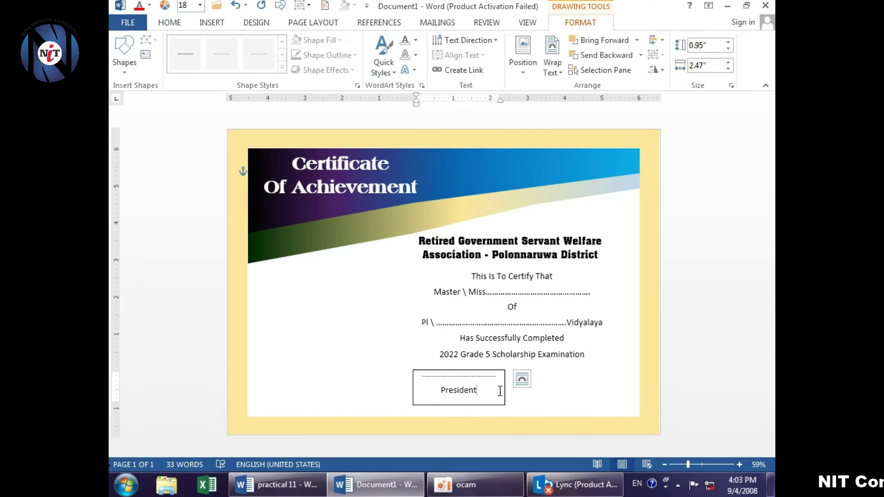
Remove the President box's border, then delete the box entirely.
{"action": "left_click", "coordinate": [414, 373]}
{"action": "left_click", "coordinate": [557, 25]}
{"action": "left_click", "coordinate": [329, 55]}
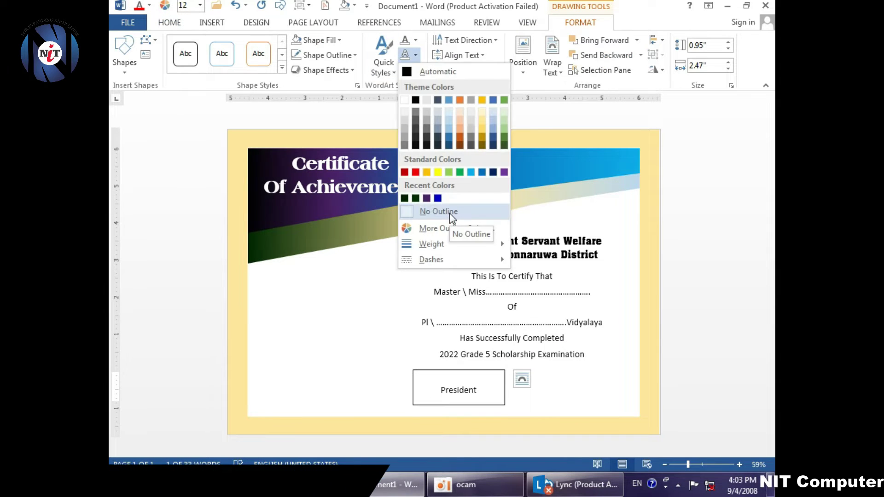
{"action": "left_click", "coordinate": [450, 214]}
{"action": "left_click", "coordinate": [503, 391]}
{"action": "key", "text": "Delete"}
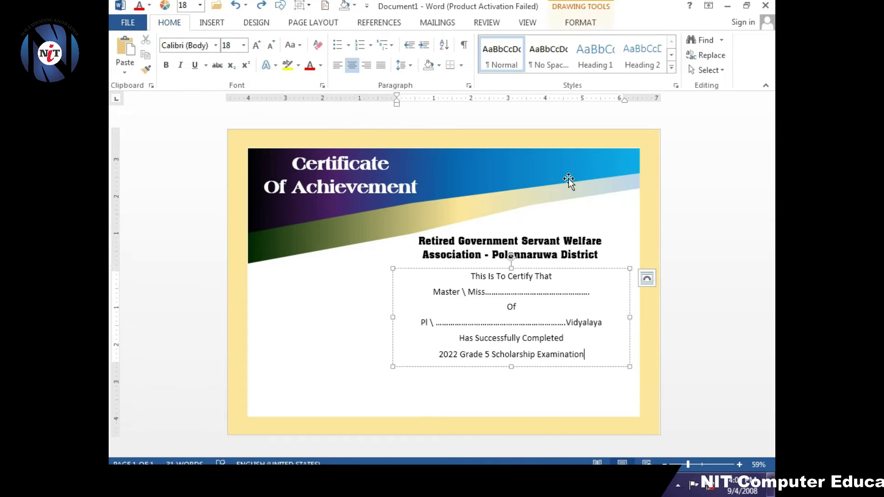
Draw a fresh empty text box just under the examination line.
{"action": "left_click", "coordinate": [211, 22]}
{"action": "left_click", "coordinate": [288, 56]}
{"action": "left_click", "coordinate": [282, 107]}
{"action": "left_click", "coordinate": [416, 366]}
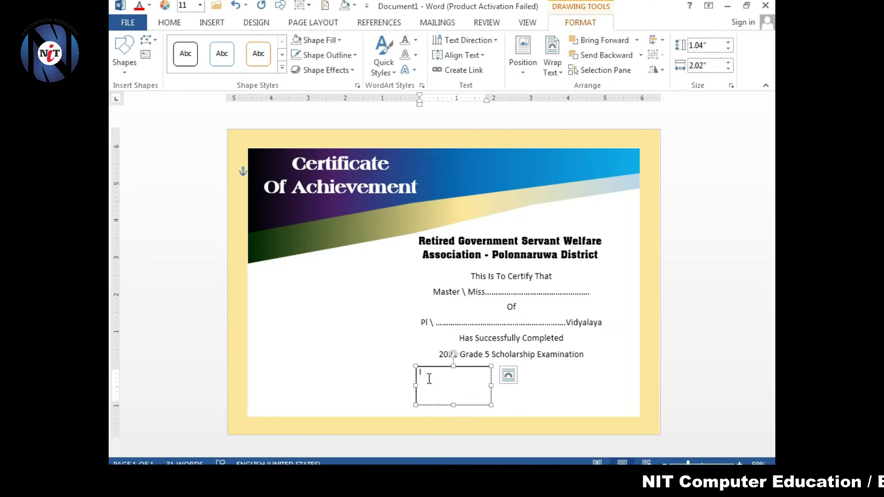
Draw a horizontal signature line across the new text box.
{"action": "left_click", "coordinate": [226, 23]}
{"action": "left_click", "coordinate": [288, 55]}
{"action": "left_click", "coordinate": [282, 107]}
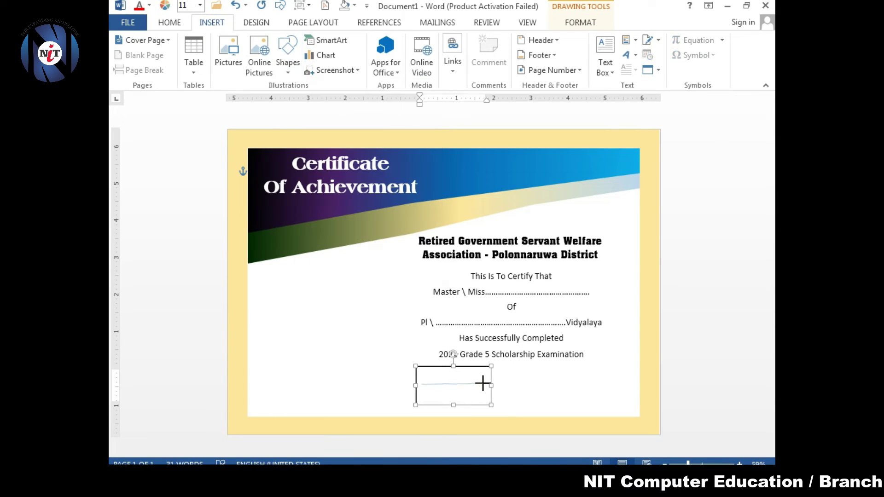
{"action": "left_click_drag", "start_coordinate": [483, 384], "coordinate": [486, 384]}
{"action": "left_click", "coordinate": [453, 384]}
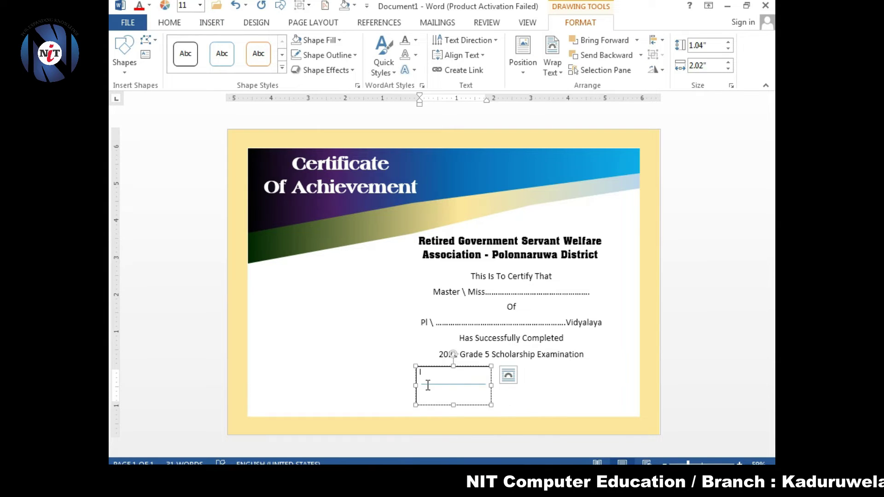
{"action": "left_click", "coordinate": [212, 22]}
{"action": "left_click", "coordinate": [288, 55]}
{"action": "left_click", "coordinate": [322, 113]}
{"action": "left_click", "coordinate": [288, 55]}
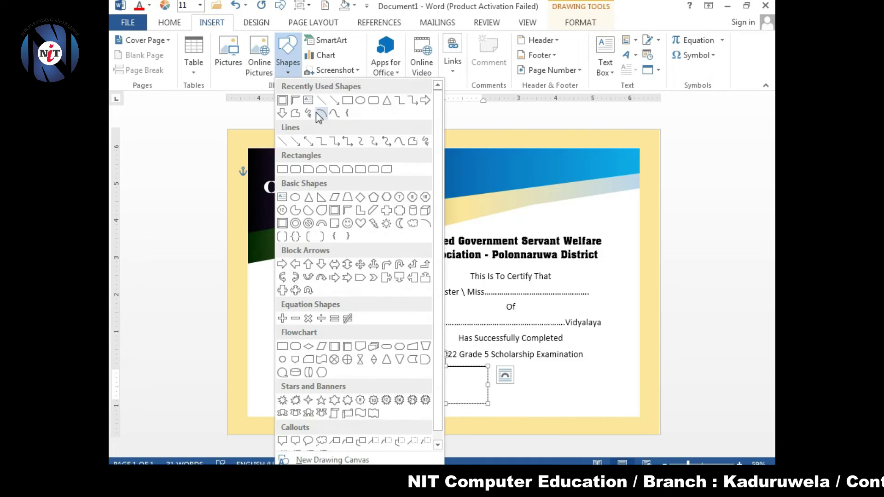
{"action": "left_click", "coordinate": [319, 115]}
{"action": "left_click_drag", "start_coordinate": [411, 383], "coordinate": [480, 382]}
{"action": "left_click", "coordinate": [494, 391]}
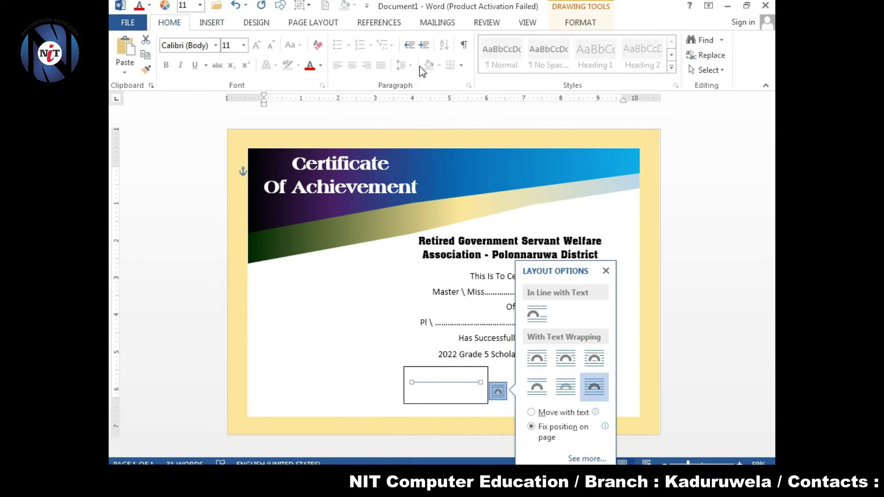
{"action": "left_click", "coordinate": [446, 379]}
{"action": "type", "text": "presiden"}
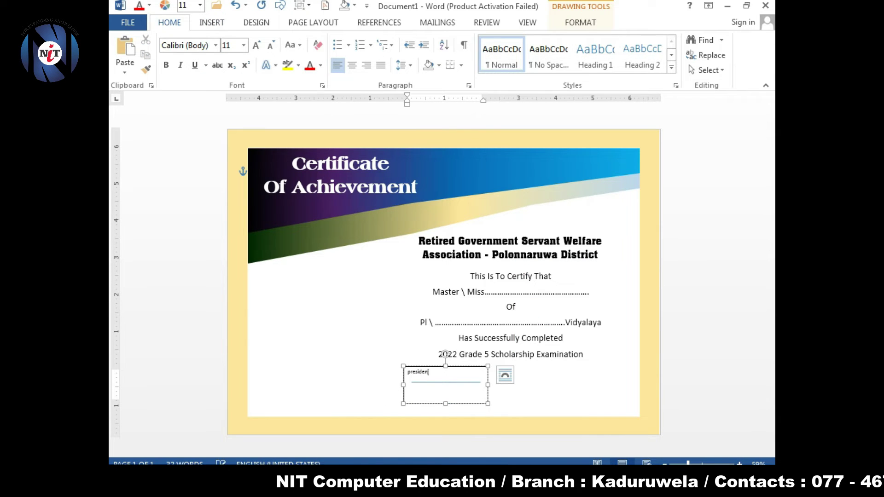
Enlarge the President label to 20 pt and shrink its box to fit.
{"action": "type", "text": "t"}
{"action": "key", "text": "ctrl+a"}
{"action": "key", "text": "ctrl+shift+period"}
{"action": "key", "text": "ctrl+shift+period"}
{"action": "key", "text": "ctrl+shift+period"}
{"action": "key", "text": "ctrl+shift+period"}
{"action": "key", "text": "ctrl+shift+period"}
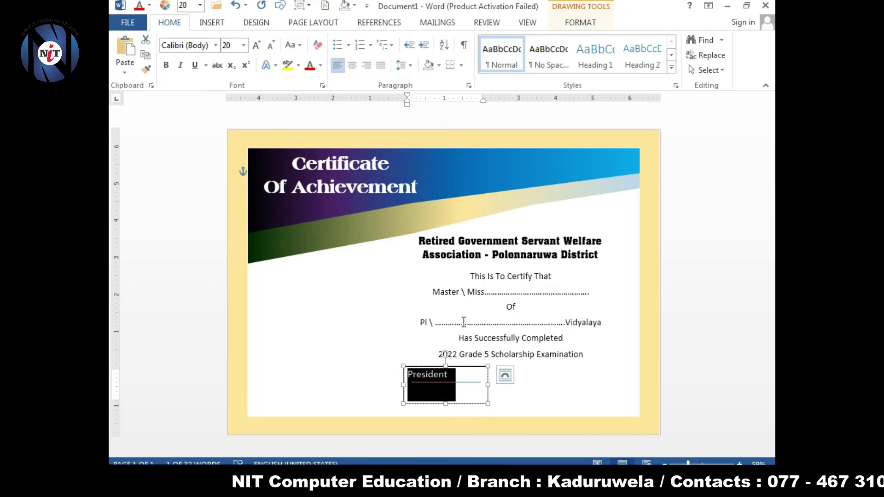
{"action": "left_click_drag", "start_coordinate": [445, 366], "coordinate": [446, 387]}
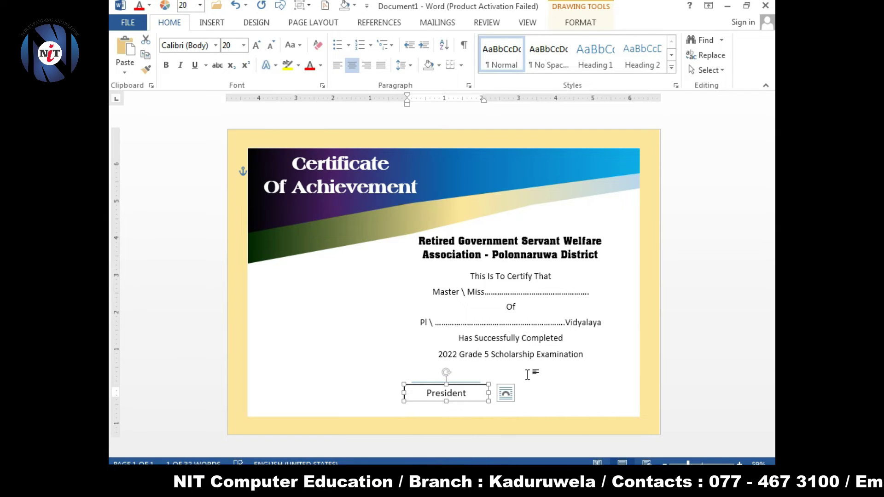
{"action": "left_click", "coordinate": [580, 22]}
{"action": "left_click", "coordinate": [450, 209]}
{"action": "left_click", "coordinate": [525, 387]}
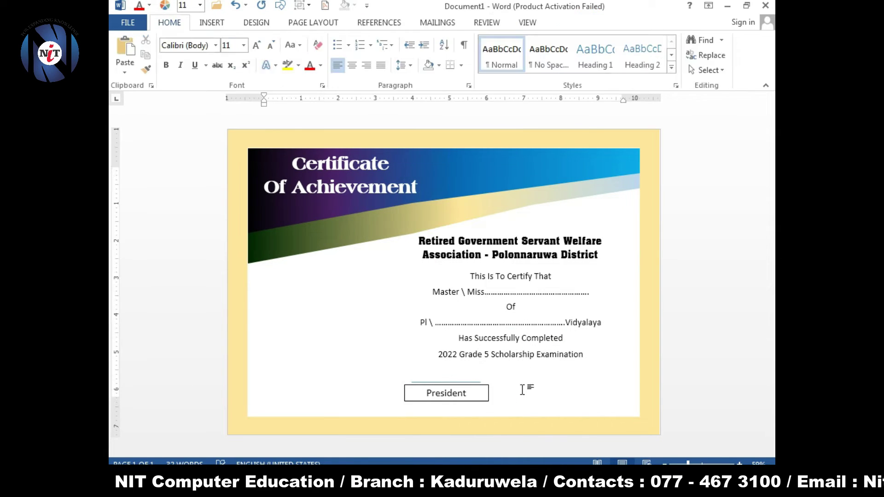
{"action": "left_click", "coordinate": [446, 383]}
{"action": "left_click", "coordinate": [490, 392]}
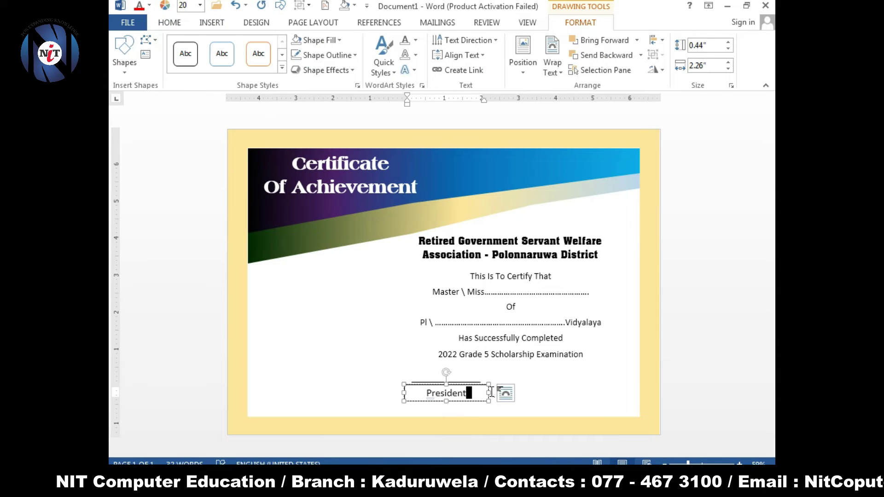
Paste borderless copies of the President signature and relabel them Chief Guest and Secretory.
{"action": "key", "text": "ctrl+v"}
{"action": "right_click", "coordinate": [566, 400]}
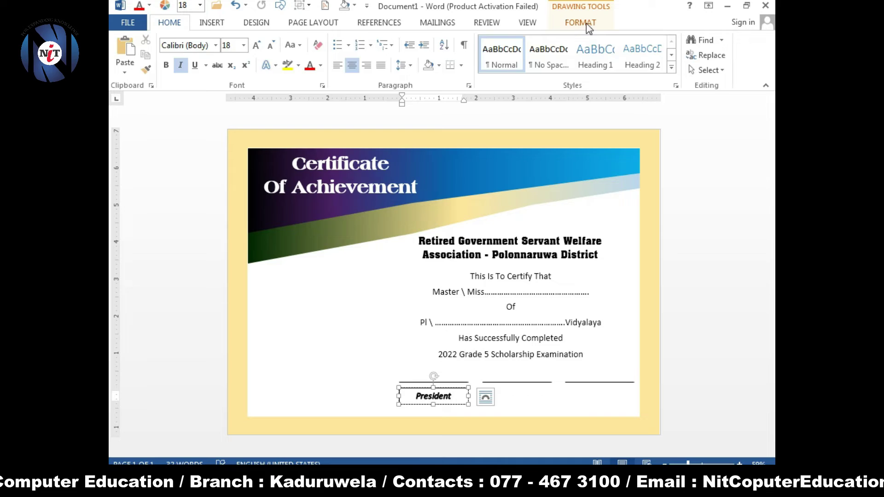
{"action": "left_click", "coordinate": [588, 27]}
{"action": "left_click", "coordinate": [323, 55]}
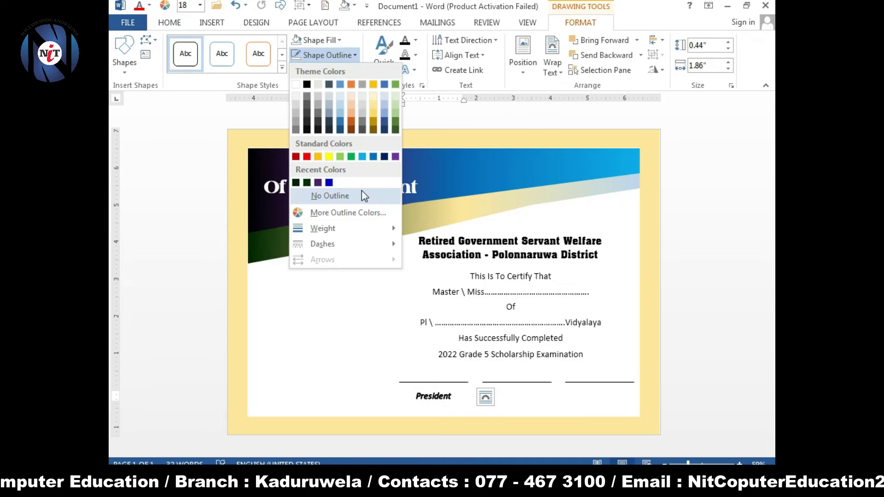
{"action": "left_click", "coordinate": [361, 190]}
{"action": "type", "text": "chi"}
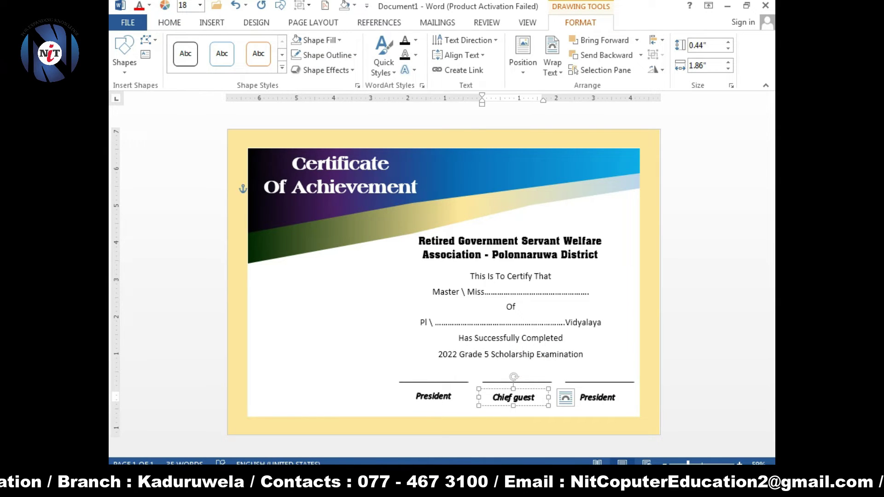
{"action": "double_click", "coordinate": [598, 397]}
{"action": "type", "text": "secretory"}
Accept spelling corrections for the Secretory and Chief Guest labels.
{"action": "left_click", "coordinate": [511, 399]}
{"action": "left_click", "coordinate": [460, 398]}
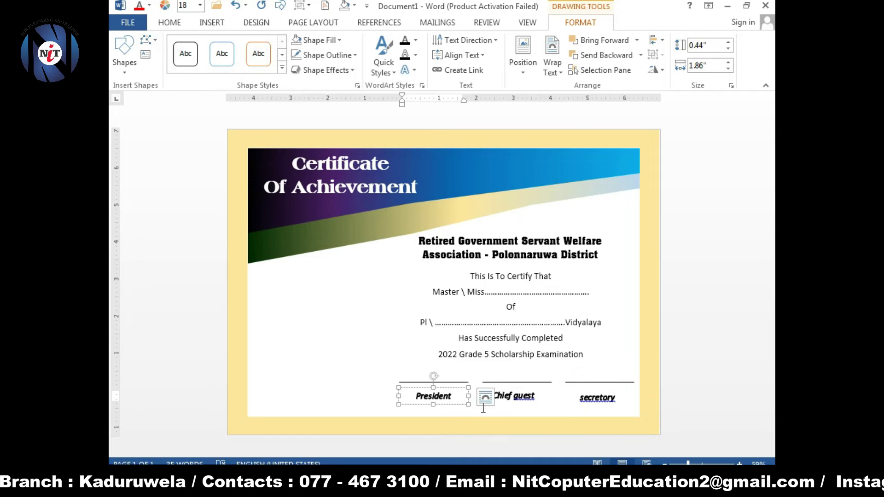
{"action": "left_click", "coordinate": [516, 396]}
{"action": "left_click", "coordinate": [608, 396]}
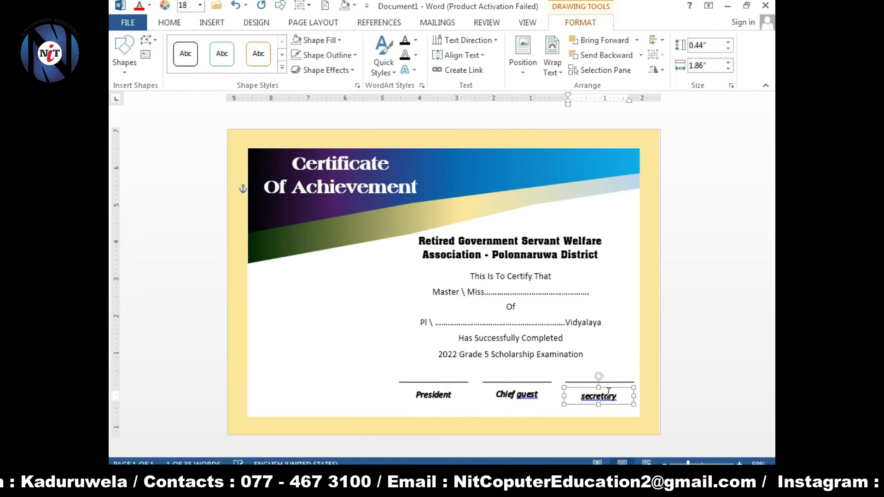
{"action": "right_click", "coordinate": [601, 395]}
{"action": "left_click", "coordinate": [650, 331]}
{"action": "right_click", "coordinate": [529, 395]}
{"action": "left_click", "coordinate": [552, 332]}
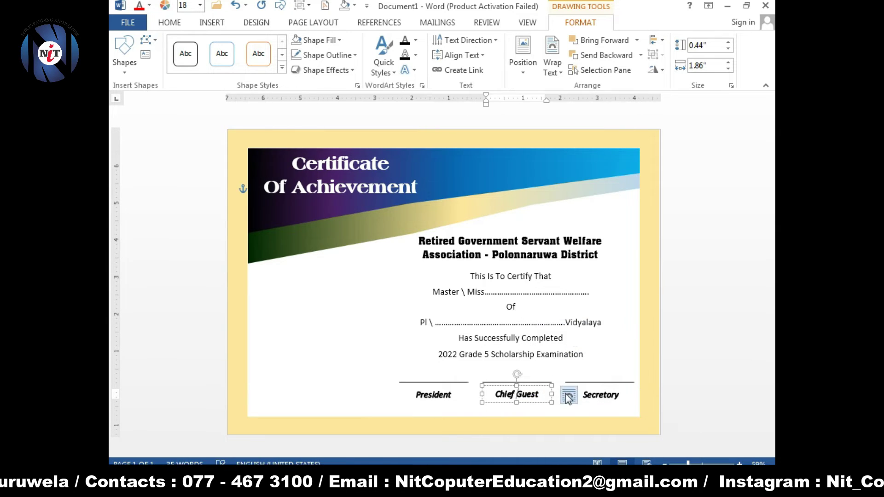
{"action": "left_click", "coordinate": [310, 103]}
{"action": "left_click", "coordinate": [636, 257]}
Enlarge the organisation name heading text.
{"action": "key", "text": "ctrl+a"}
{"action": "key", "text": "ctrl+shift+period"}
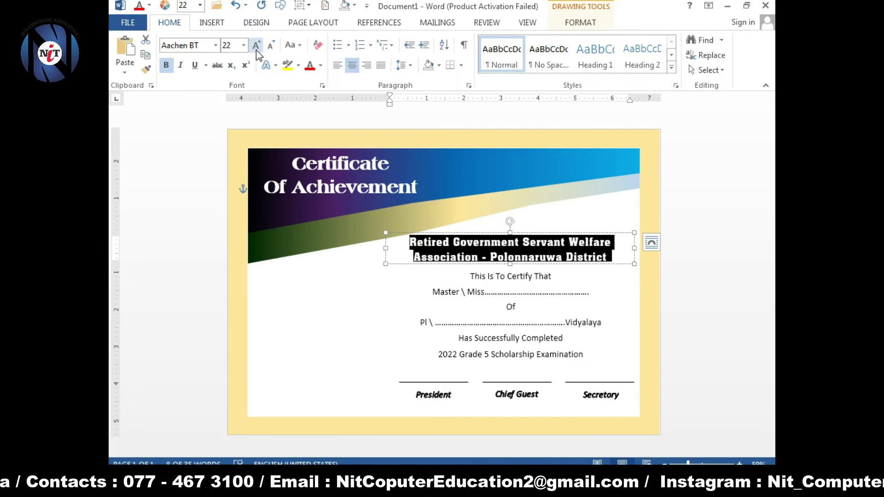
{"action": "key", "text": "ctrl+shift+period"}
{"action": "left_click", "coordinate": [510, 268]}
Shift the certificate body text and the organisation name slightly left.
{"action": "left_click", "coordinate": [614, 369]}
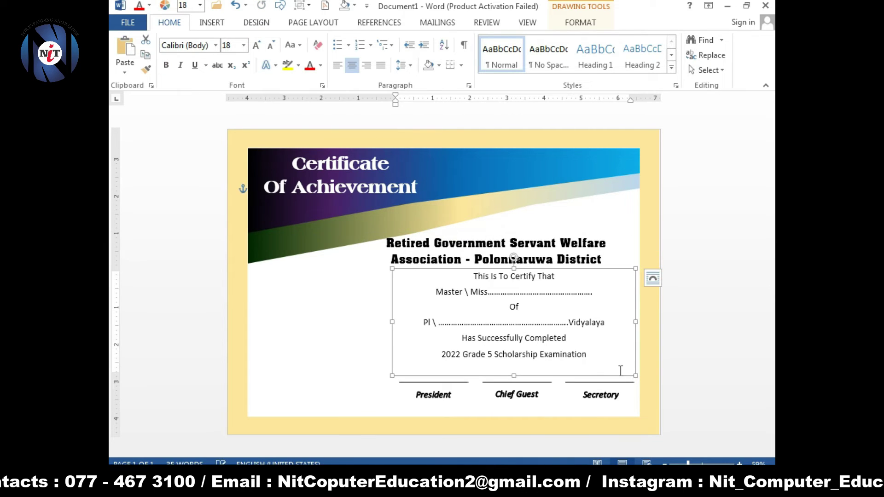
{"action": "key", "text": "ctrl+a"}
{"action": "left_click", "coordinate": [256, 45]}
{"action": "left_click", "coordinate": [411, 268]}
{"action": "left_click_drag", "start_coordinate": [410, 268], "coordinate": [375, 268]}
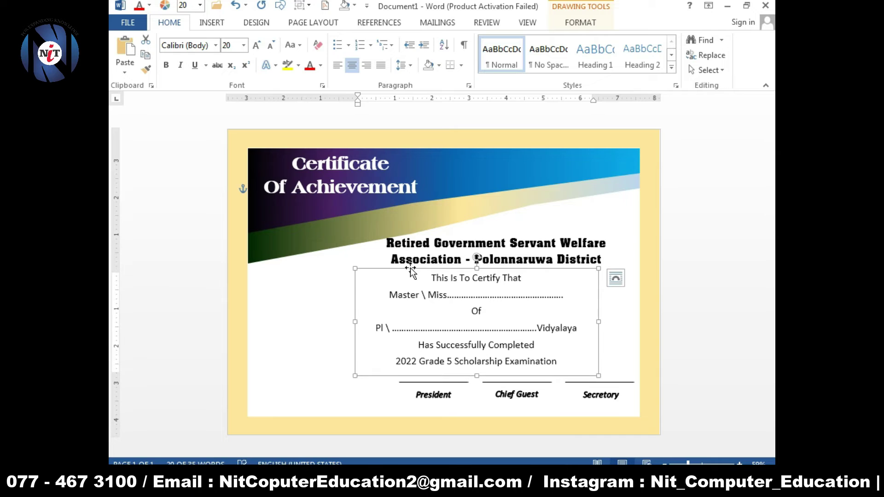
{"action": "left_click", "coordinate": [430, 244]}
{"action": "left_click_drag", "start_coordinate": [460, 233], "coordinate": [450, 234]}
Move the President, Chief Guest and Secretory labels into line with their signature lines.
{"action": "left_click", "coordinate": [456, 394]}
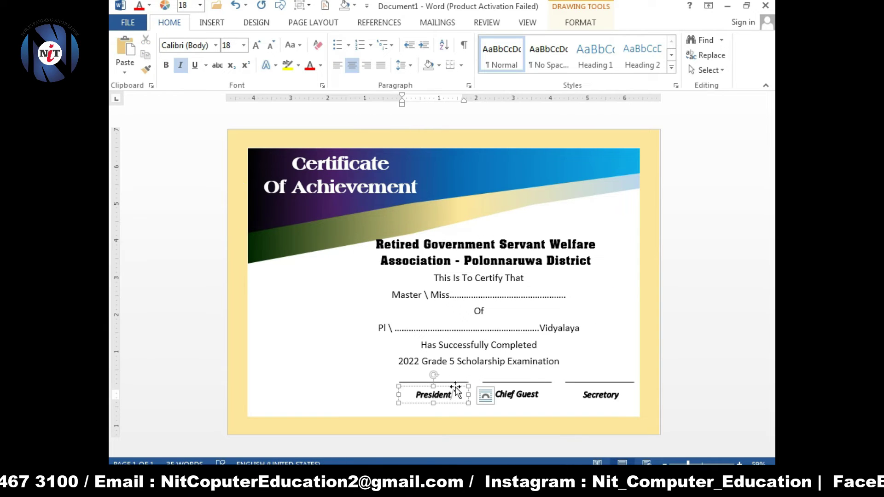
{"action": "left_click_drag", "start_coordinate": [456, 391], "coordinate": [422, 393]}
{"action": "left_click", "coordinate": [449, 382]}
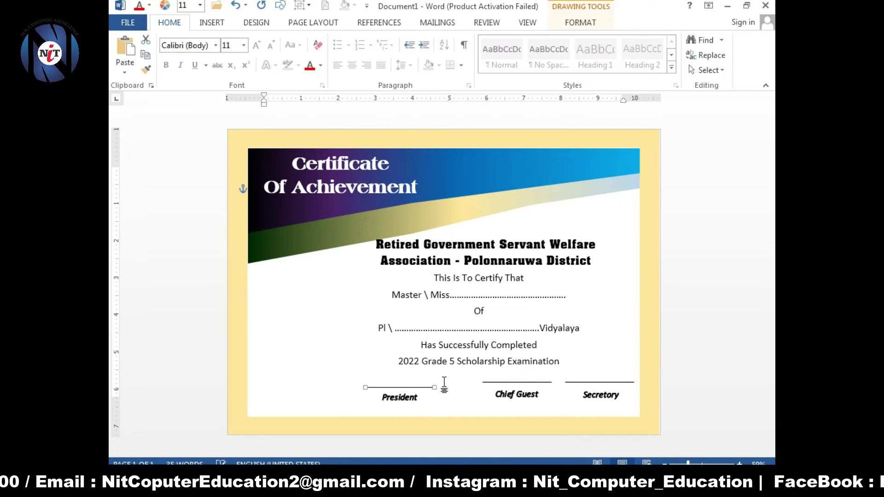
{"action": "left_click", "coordinate": [517, 394]}
{"action": "mouse_move", "coordinate": [517, 394]}
{"action": "left_mouse_down"}
{"action": "mouse_move", "coordinate": [489, 398]}
{"action": "mouse_move", "coordinate": [504, 382]}
{"action": "left_mouse_up"}
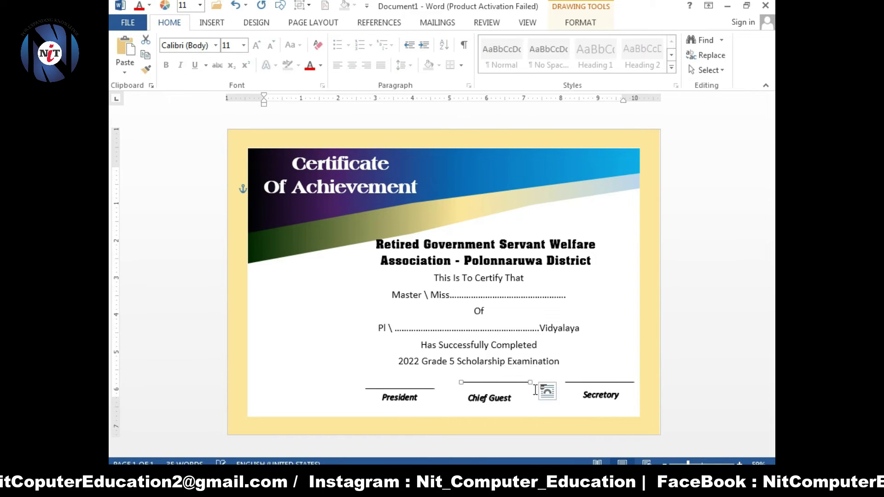
{"action": "left_click", "coordinate": [593, 397]}
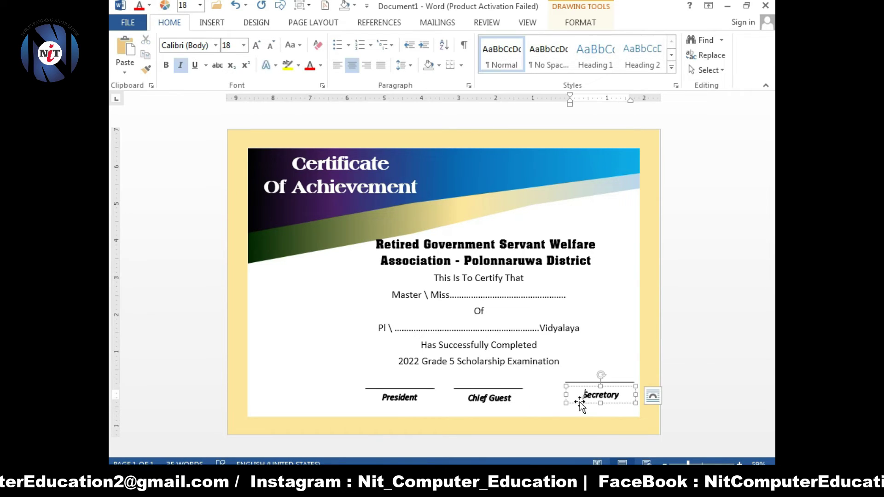
{"action": "mouse_move", "coordinate": [594, 397]}
{"action": "left_mouse_down"}
{"action": "mouse_move", "coordinate": [572, 402]}
{"action": "mouse_move", "coordinate": [593, 382]}
{"action": "left_mouse_up"}
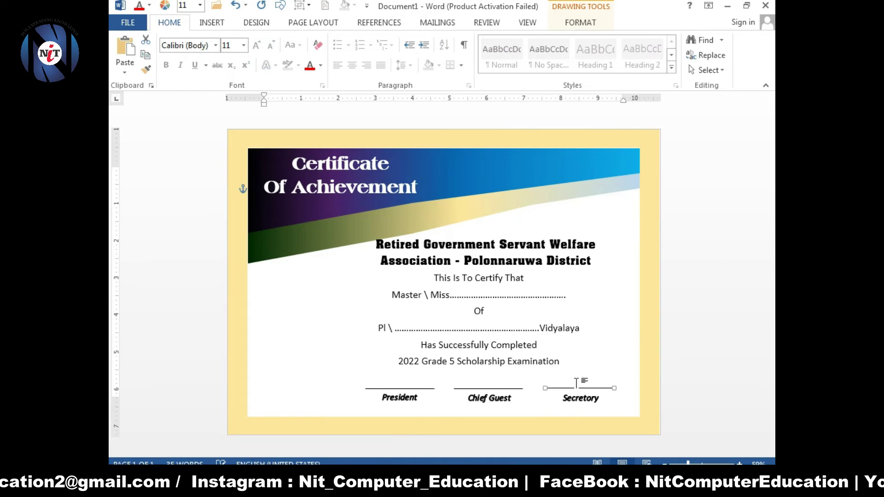
{"action": "left_click", "coordinate": [618, 364]}
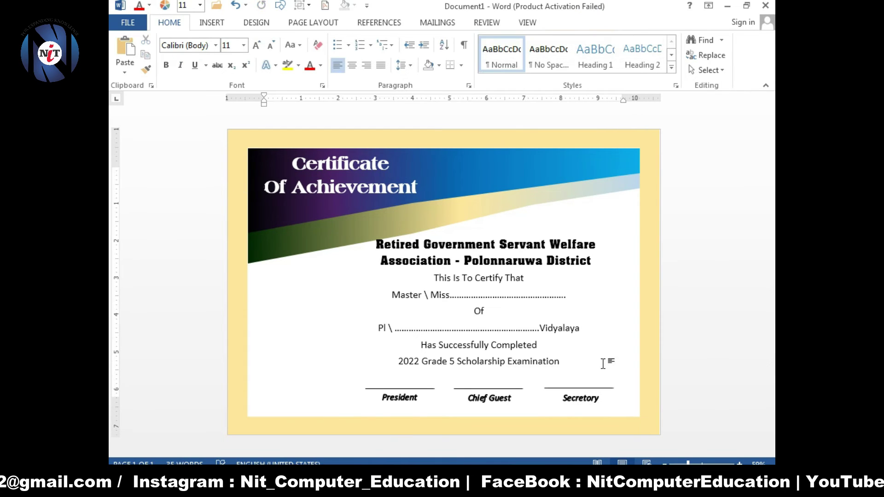
Draw a starburst left of the certificate text, give it a green style, and nudge it into place.
{"action": "left_click", "coordinate": [212, 22]}
{"action": "left_click", "coordinate": [300, 53]}
{"action": "left_click", "coordinate": [406, 363]}
{"action": "left_click_drag", "start_coordinate": [251, 277], "coordinate": [355, 365]}
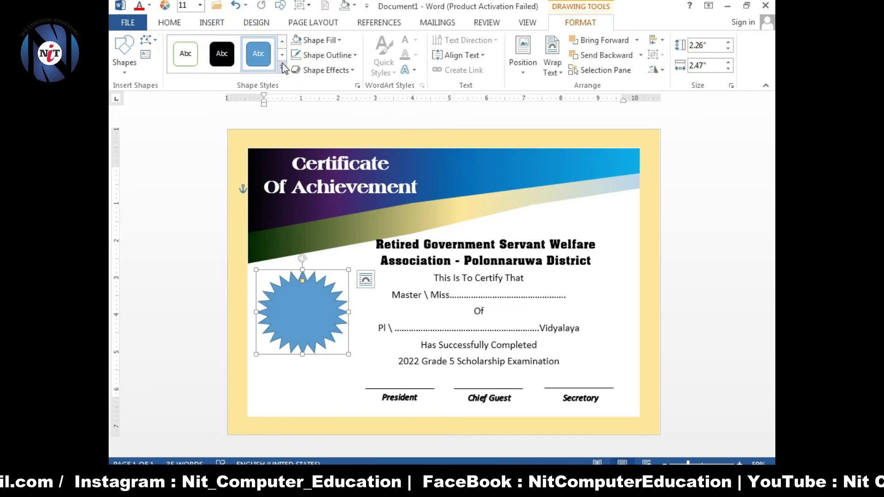
{"action": "left_click", "coordinate": [272, 65]}
{"action": "left_click", "coordinate": [418, 237]}
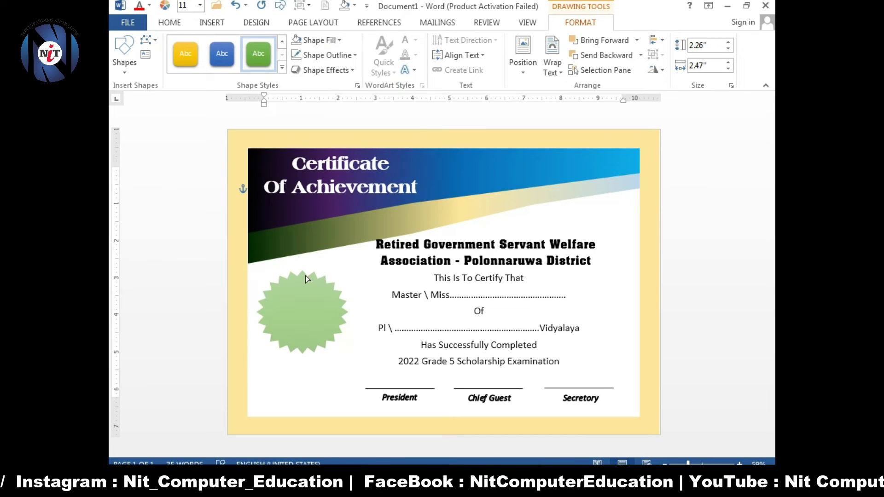
{"action": "left_click_drag", "start_coordinate": [302, 311], "coordinate": [309, 306]}
{"action": "left_click", "coordinate": [323, 245]}
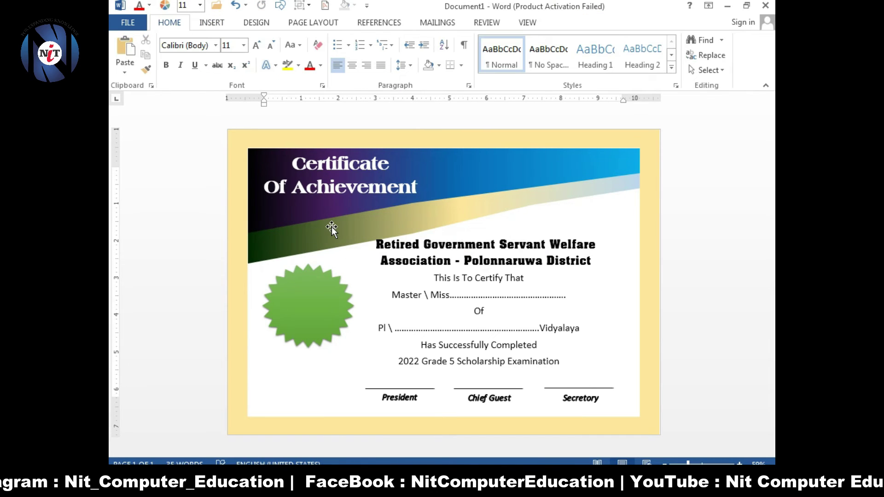
{"action": "left_click", "coordinate": [212, 23]}
{"action": "left_click", "coordinate": [287, 58]}
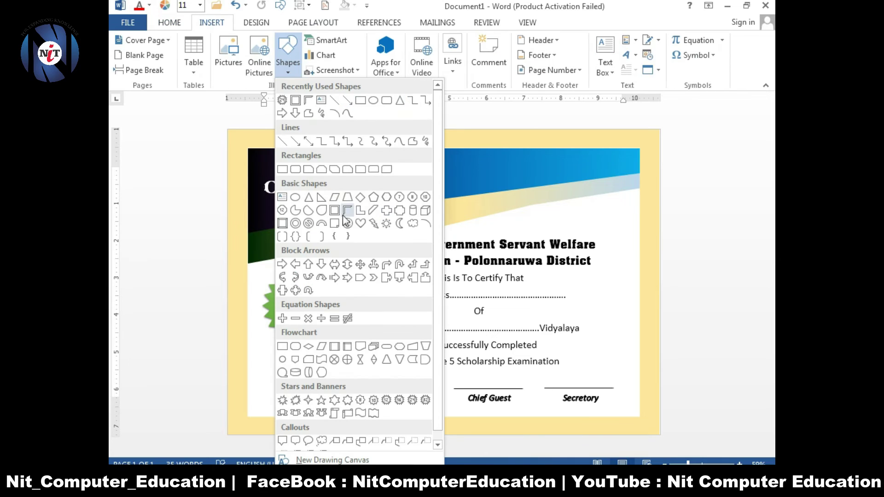
Draw a ribbon tail under the starburst and give the ribbons an orange shape style.
{"action": "left_click", "coordinate": [360, 100]}
{"action": "left_click_drag", "start_coordinate": [262, 350], "coordinate": [361, 377]}
{"action": "left_click_drag", "start_coordinate": [264, 363], "coordinate": [313, 360]}
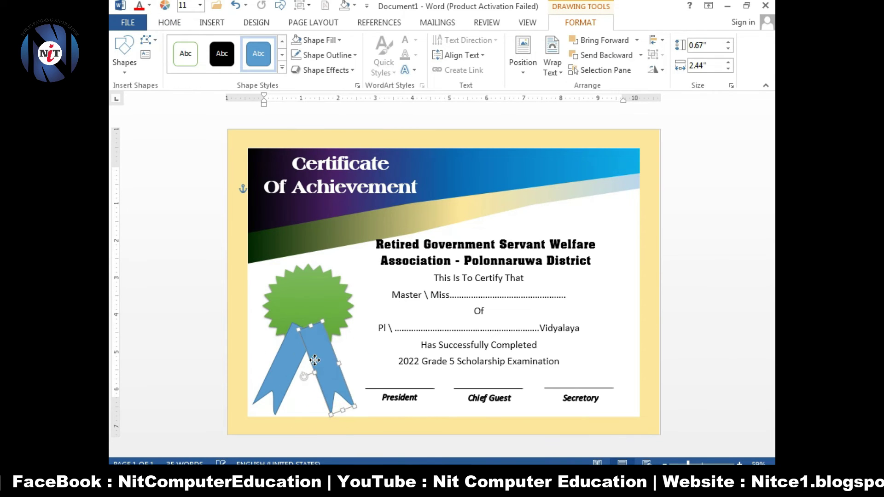
{"action": "right_click", "coordinate": [303, 344]}
{"action": "left_click", "coordinate": [340, 438]}
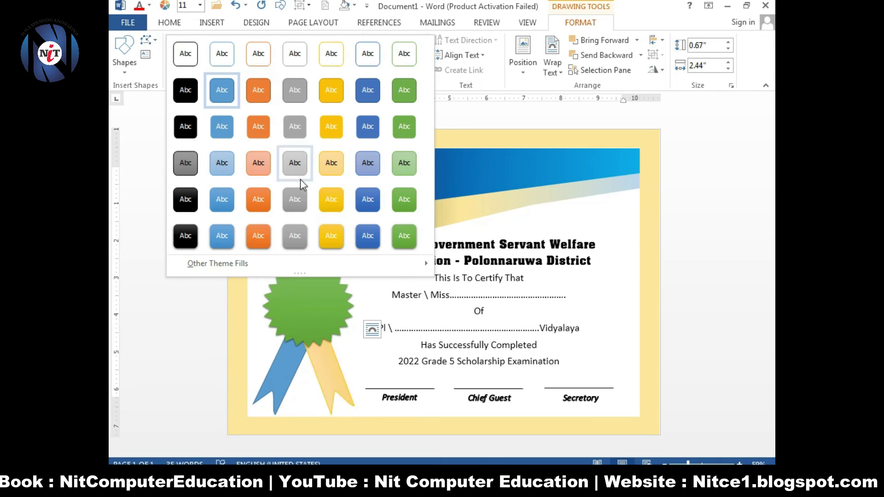
{"action": "left_click", "coordinate": [252, 96]}
Reapply the green shape style to the starburst seal.
{"action": "left_click", "coordinate": [281, 343]}
{"action": "key", "text": "F4"}
{"action": "left_click", "coordinate": [271, 246]}
{"action": "left_click", "coordinate": [301, 74]}
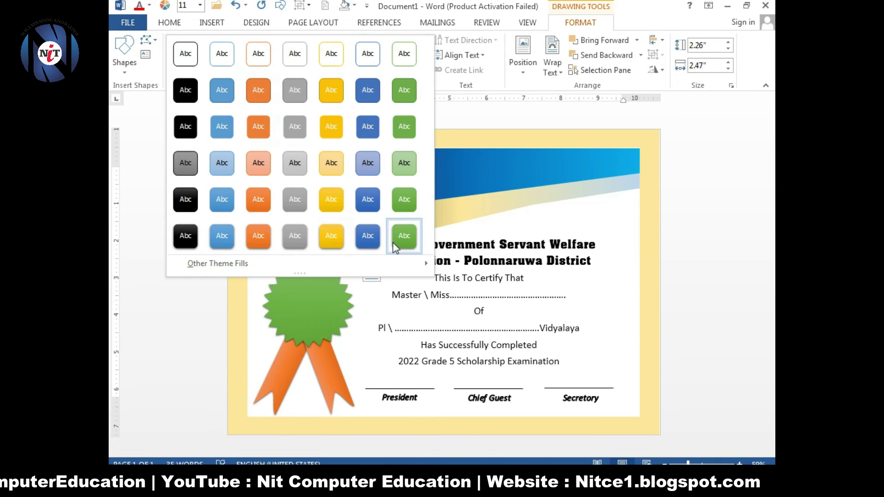
{"action": "left_click", "coordinate": [404, 236]}
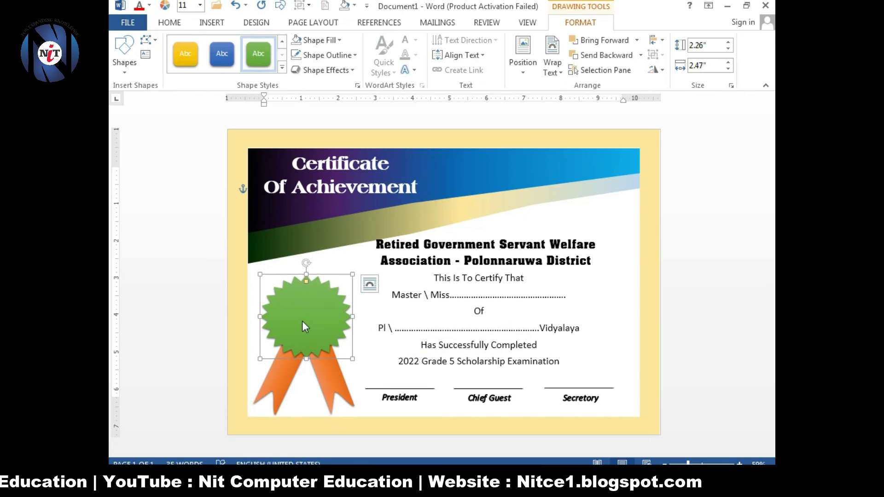
{"action": "left_click", "coordinate": [319, 266]}
Draw a trial circle over the starburst centre and remove its fill.
{"action": "left_click_drag", "start_coordinate": [273, 283], "coordinate": [339, 349]}
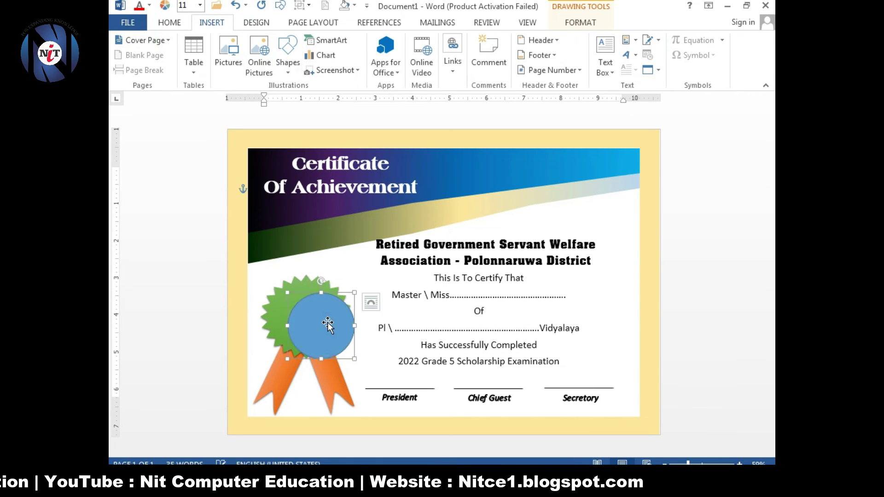
{"action": "right_click", "coordinate": [312, 319]}
{"action": "left_click", "coordinate": [351, 341]}
{"action": "left_click", "coordinate": [369, 255]}
Nudge the green starburst up and undo to remove the trial circle.
{"action": "left_click", "coordinate": [314, 314]}
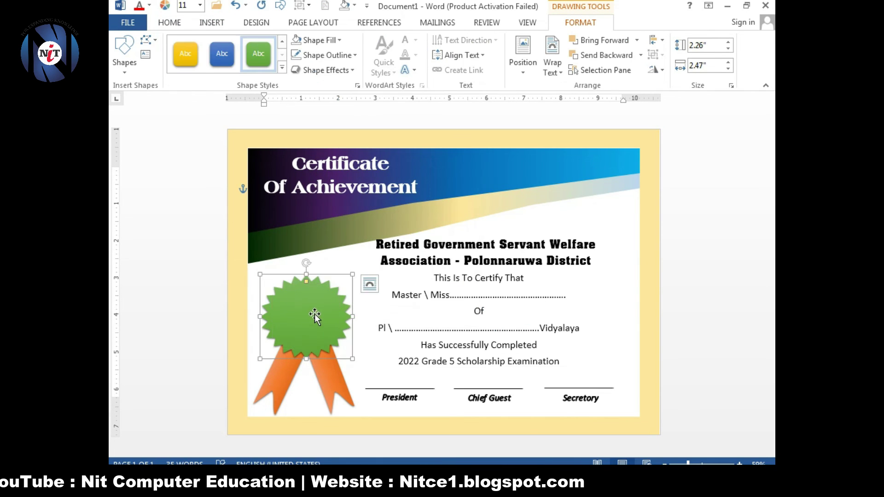
{"action": "left_click", "coordinate": [216, 28]}
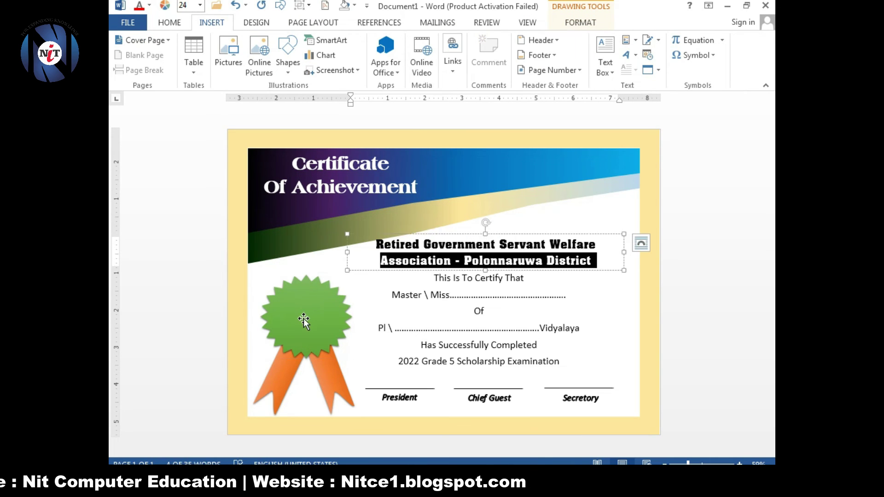
{"action": "left_click_drag", "start_coordinate": [303, 319], "coordinate": [307, 311]}
{"action": "right_click", "coordinate": [316, 305]}
{"action": "left_click", "coordinate": [350, 199]}
{"action": "key", "text": "ctrl+z"}
{"action": "key", "text": "ctrl+z"}
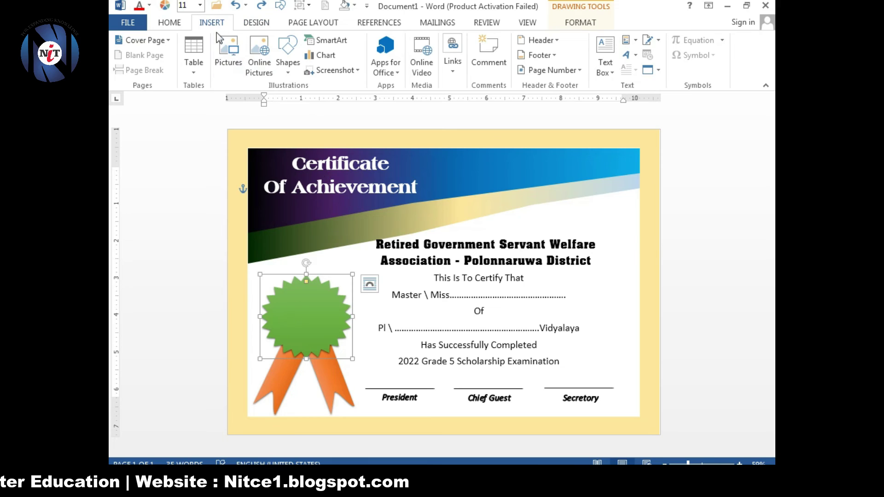
Fill the starburst seal with red.
{"action": "right_click", "coordinate": [291, 322]}
{"action": "left_click", "coordinate": [580, 23]}
{"action": "left_click", "coordinate": [319, 40]}
{"action": "left_click", "coordinate": [295, 151]}
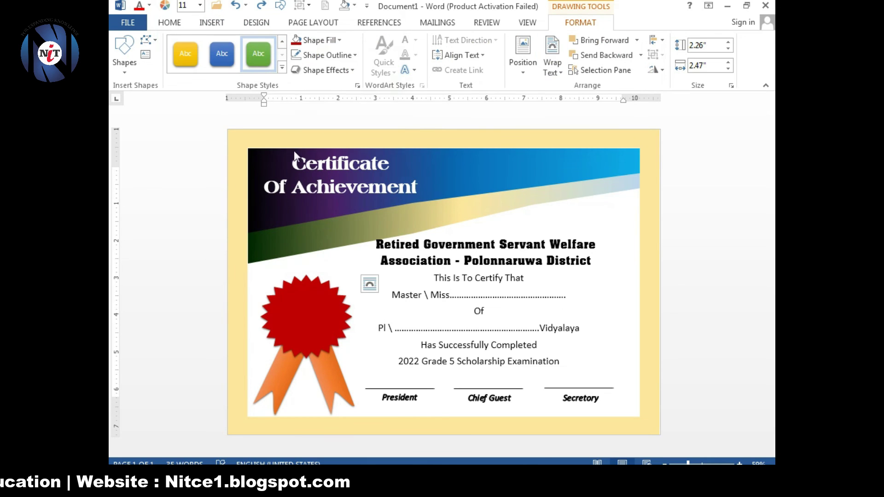
{"action": "key", "text": "Tab"}
Draw a text box over the red starburst.
{"action": "left_click", "coordinate": [324, 299]}
{"action": "left_click", "coordinate": [212, 22]}
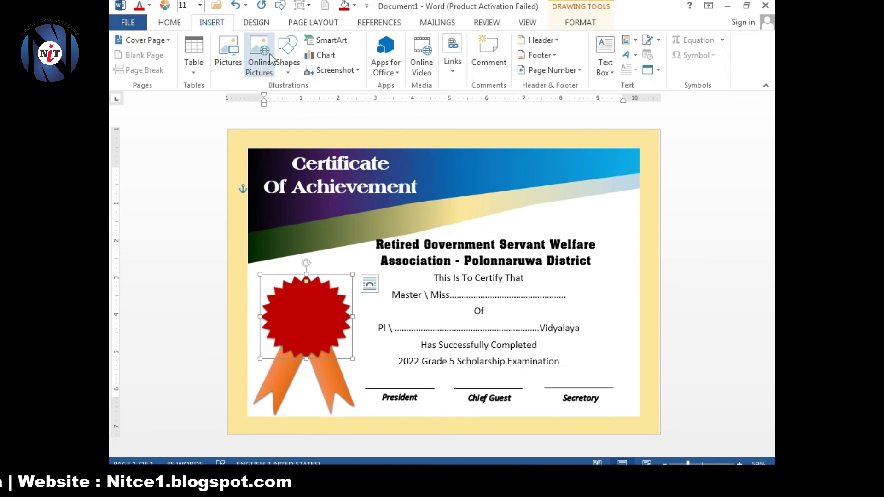
{"action": "left_click_drag", "start_coordinate": [291, 306], "coordinate": [328, 333]}
Insert a Wingdings checkmark at size 100 and move it onto the starburst centre.
{"action": "left_click", "coordinate": [212, 22]}
{"action": "left_click", "coordinate": [693, 55]}
{"action": "left_click", "coordinate": [727, 152]}
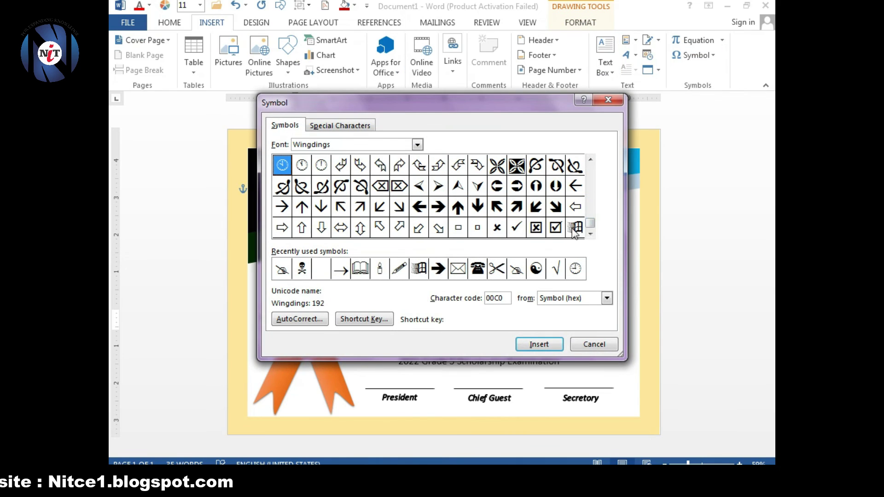
{"action": "double_click", "coordinate": [539, 344]}
{"action": "left_click", "coordinate": [594, 345]}
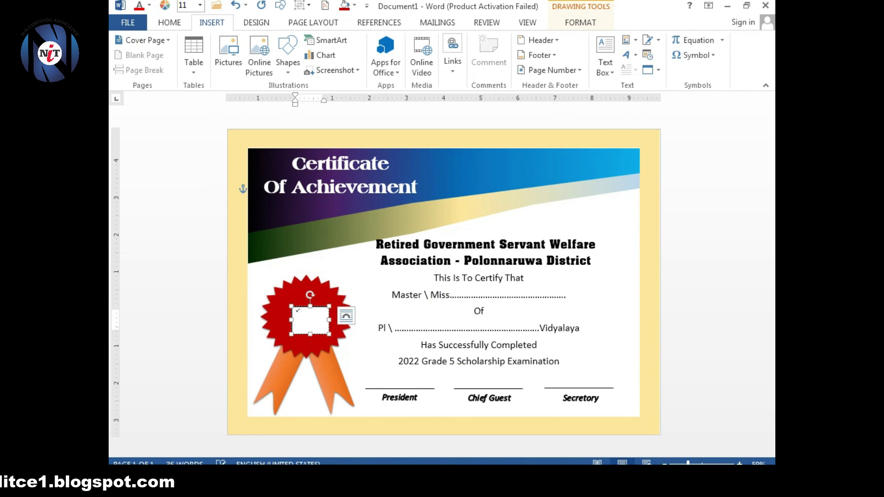
{"action": "key", "text": "shift+Left"}
{"action": "left_click", "coordinate": [169, 22]}
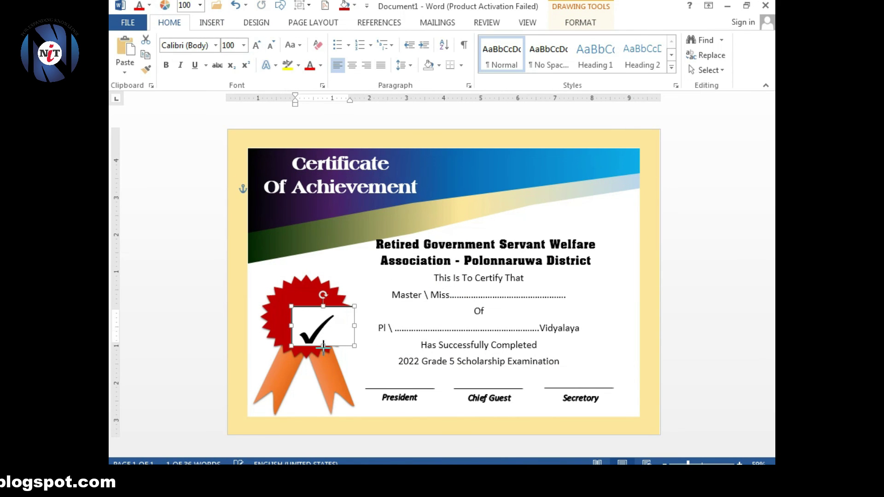
{"action": "left_click_drag", "start_coordinate": [332, 306], "coordinate": [307, 295]}
{"action": "left_click", "coordinate": [580, 22]}
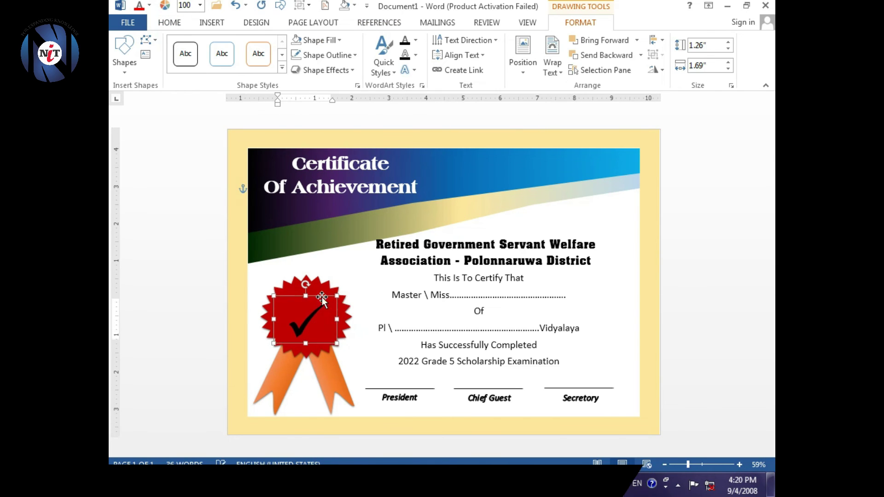